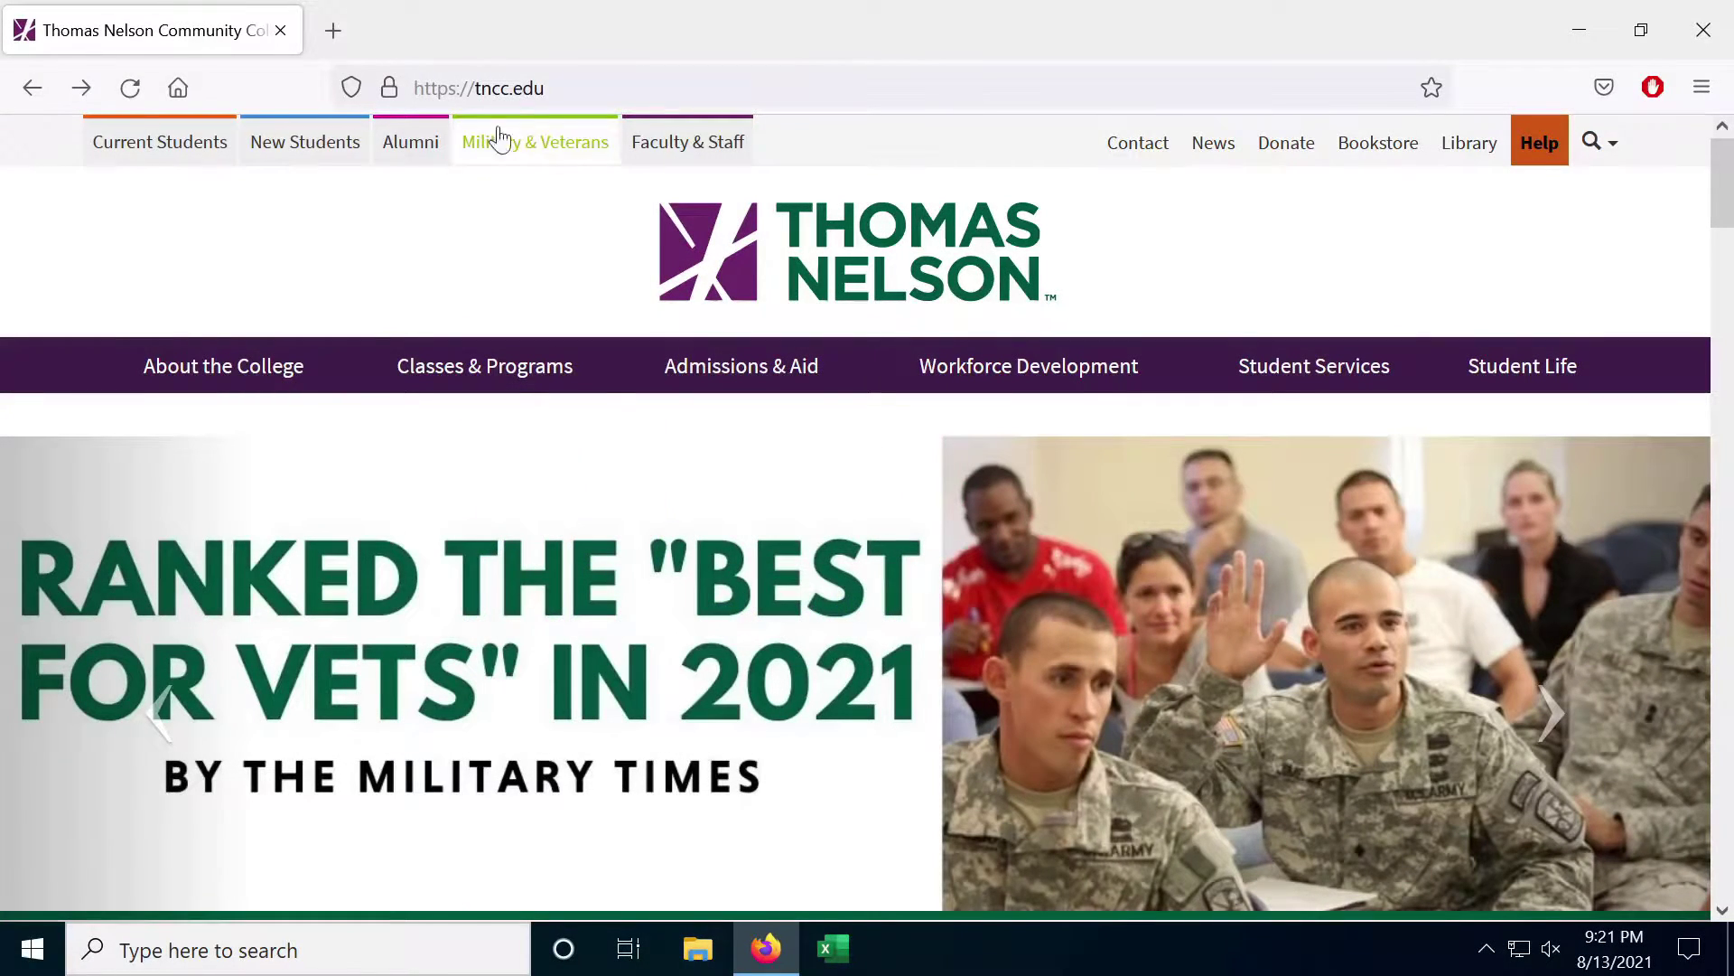
# - Go to the Resources for Current Students page and scroll to the MyTNCC sign-in card
pyautogui.click(557, 88)
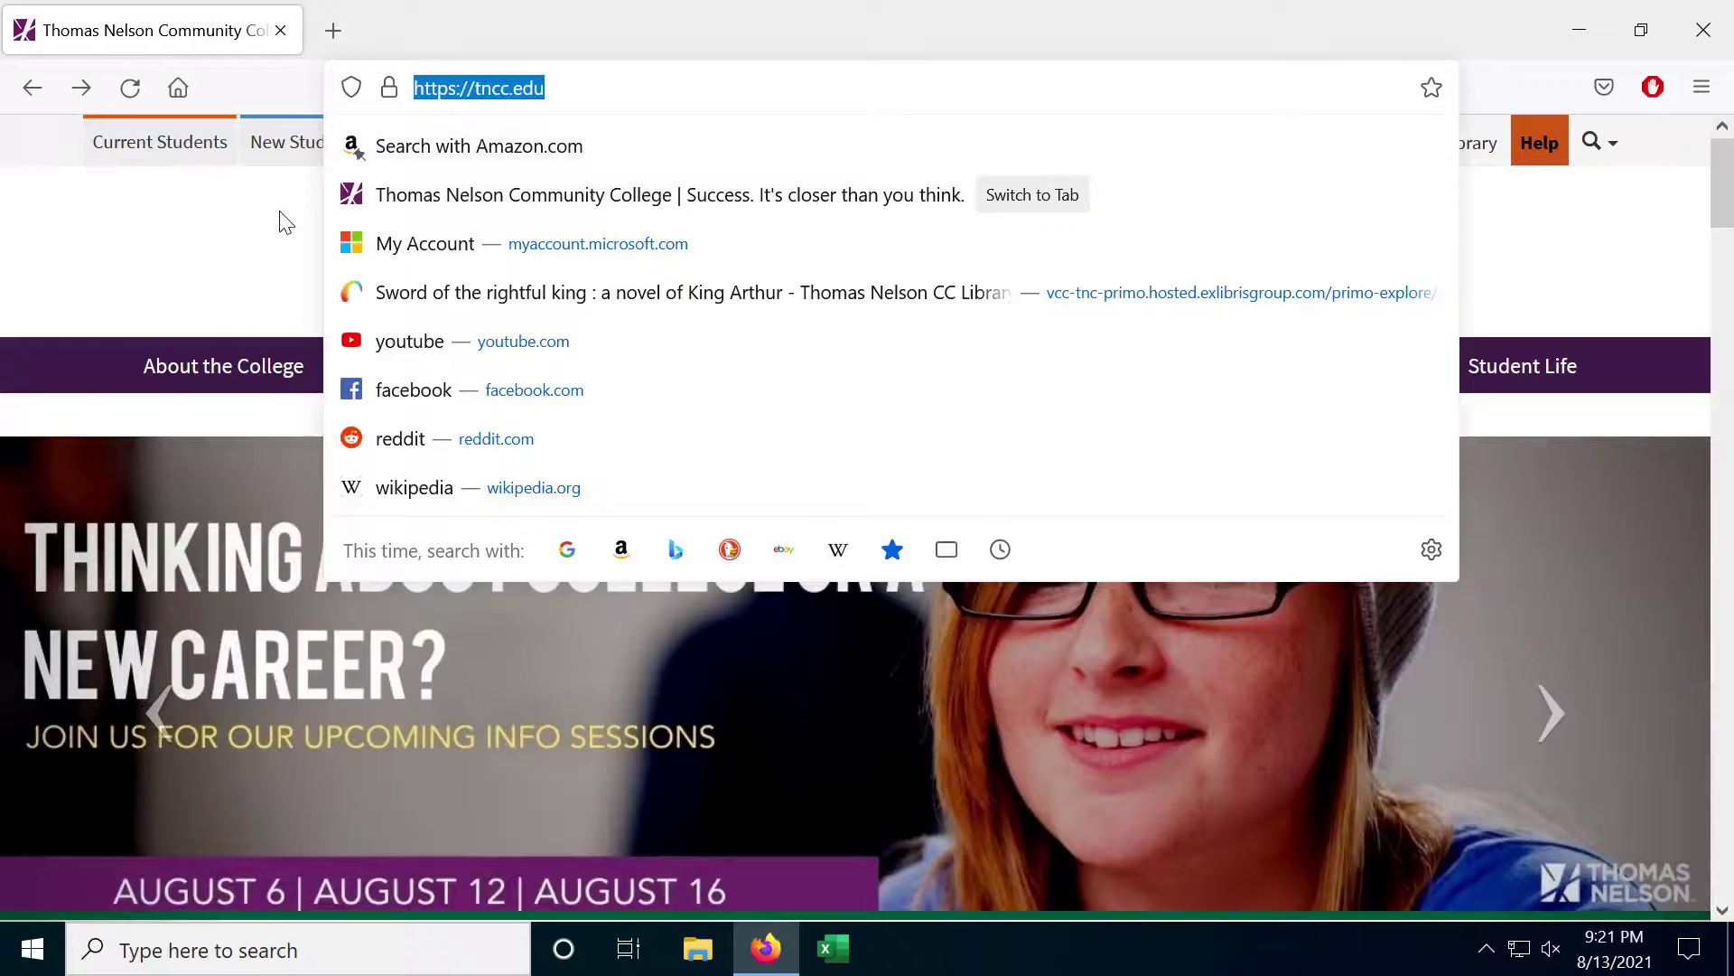
pyautogui.click(282, 221)
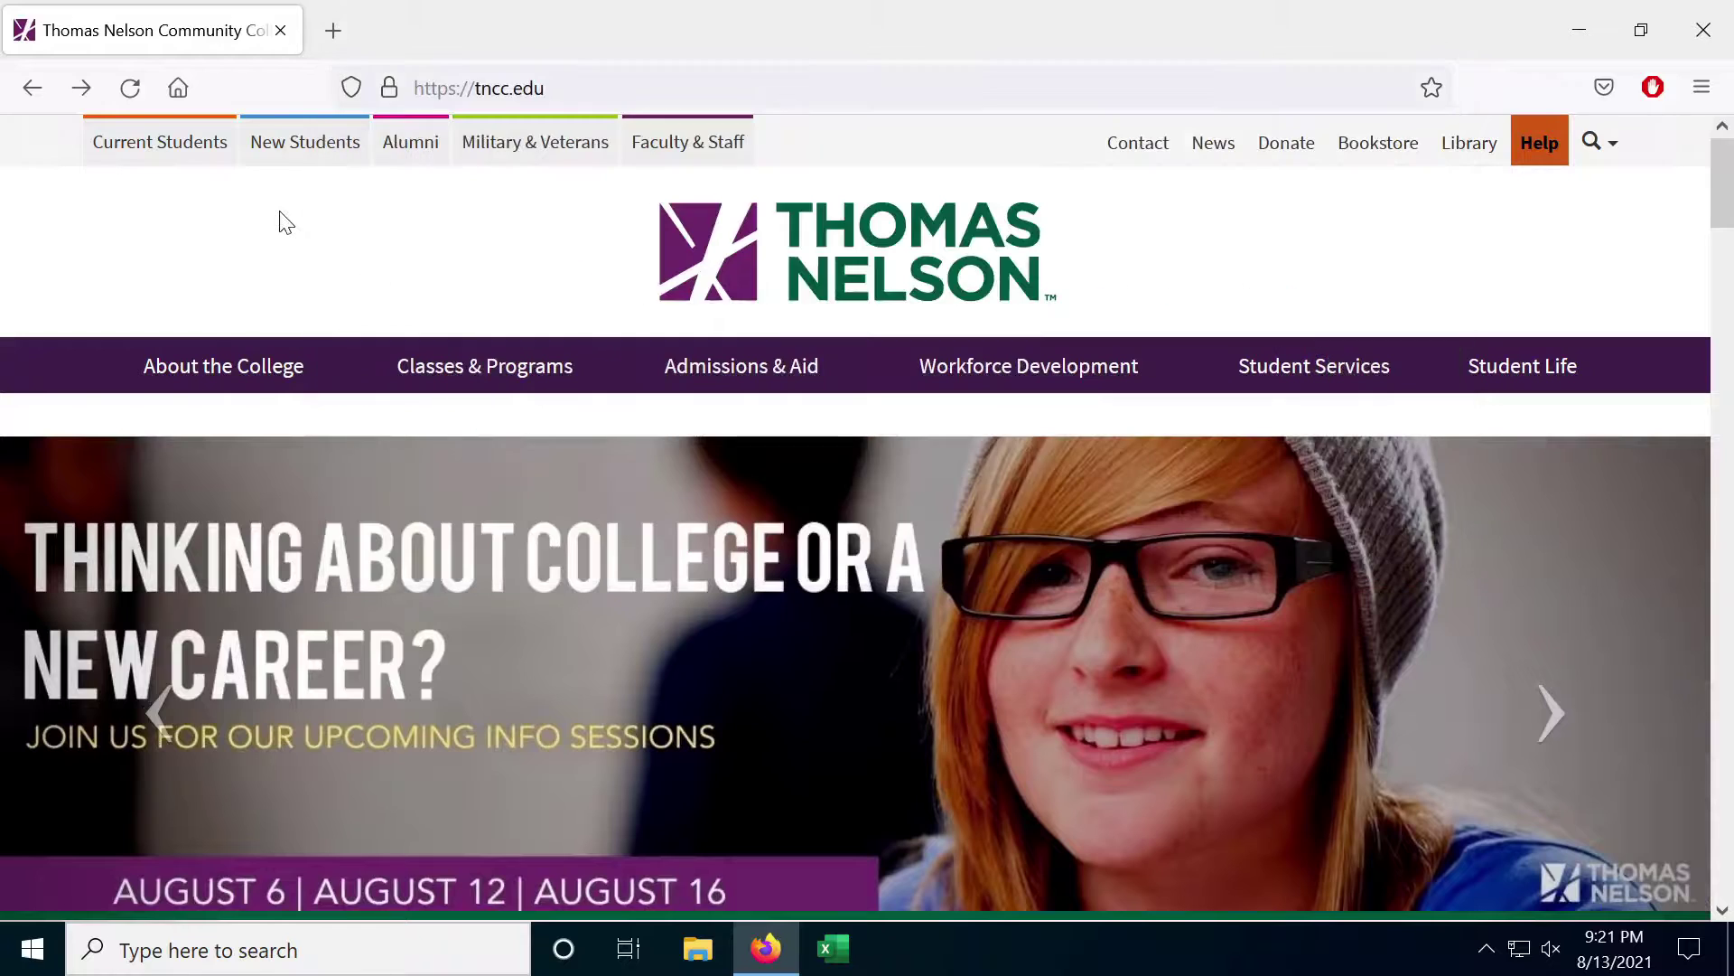
pyautogui.click(167, 156)
pyautogui.scroll(-4, 437, 309)
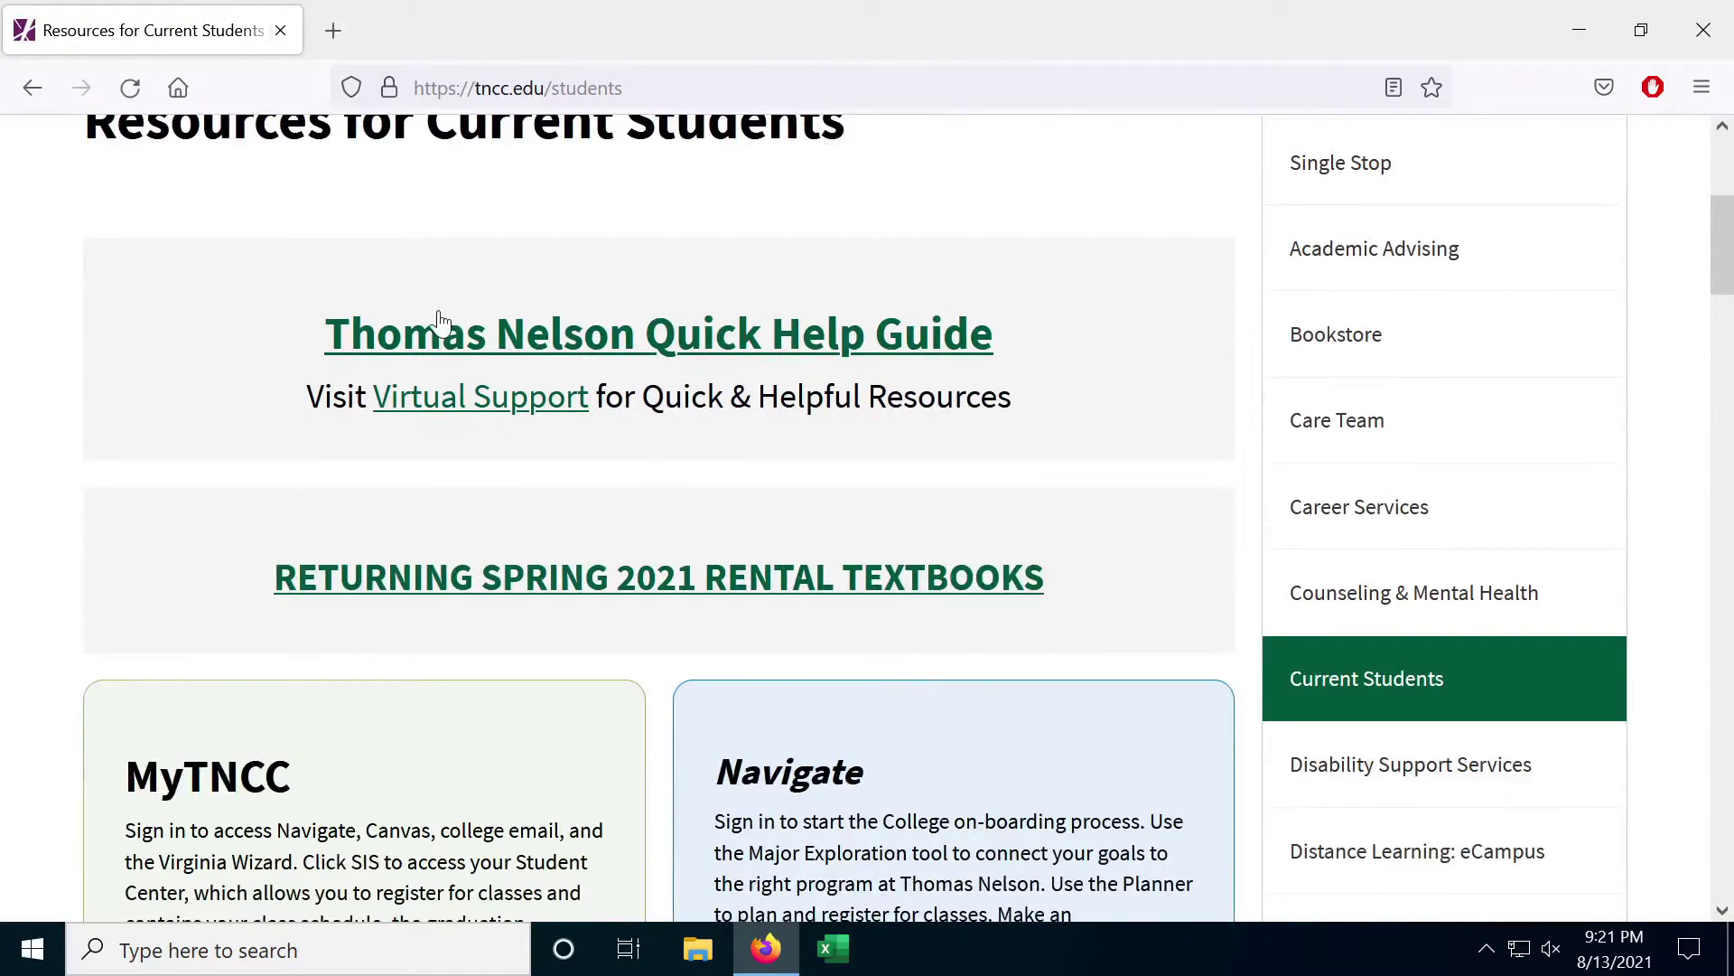
pyautogui.scroll(-4, 440, 320)
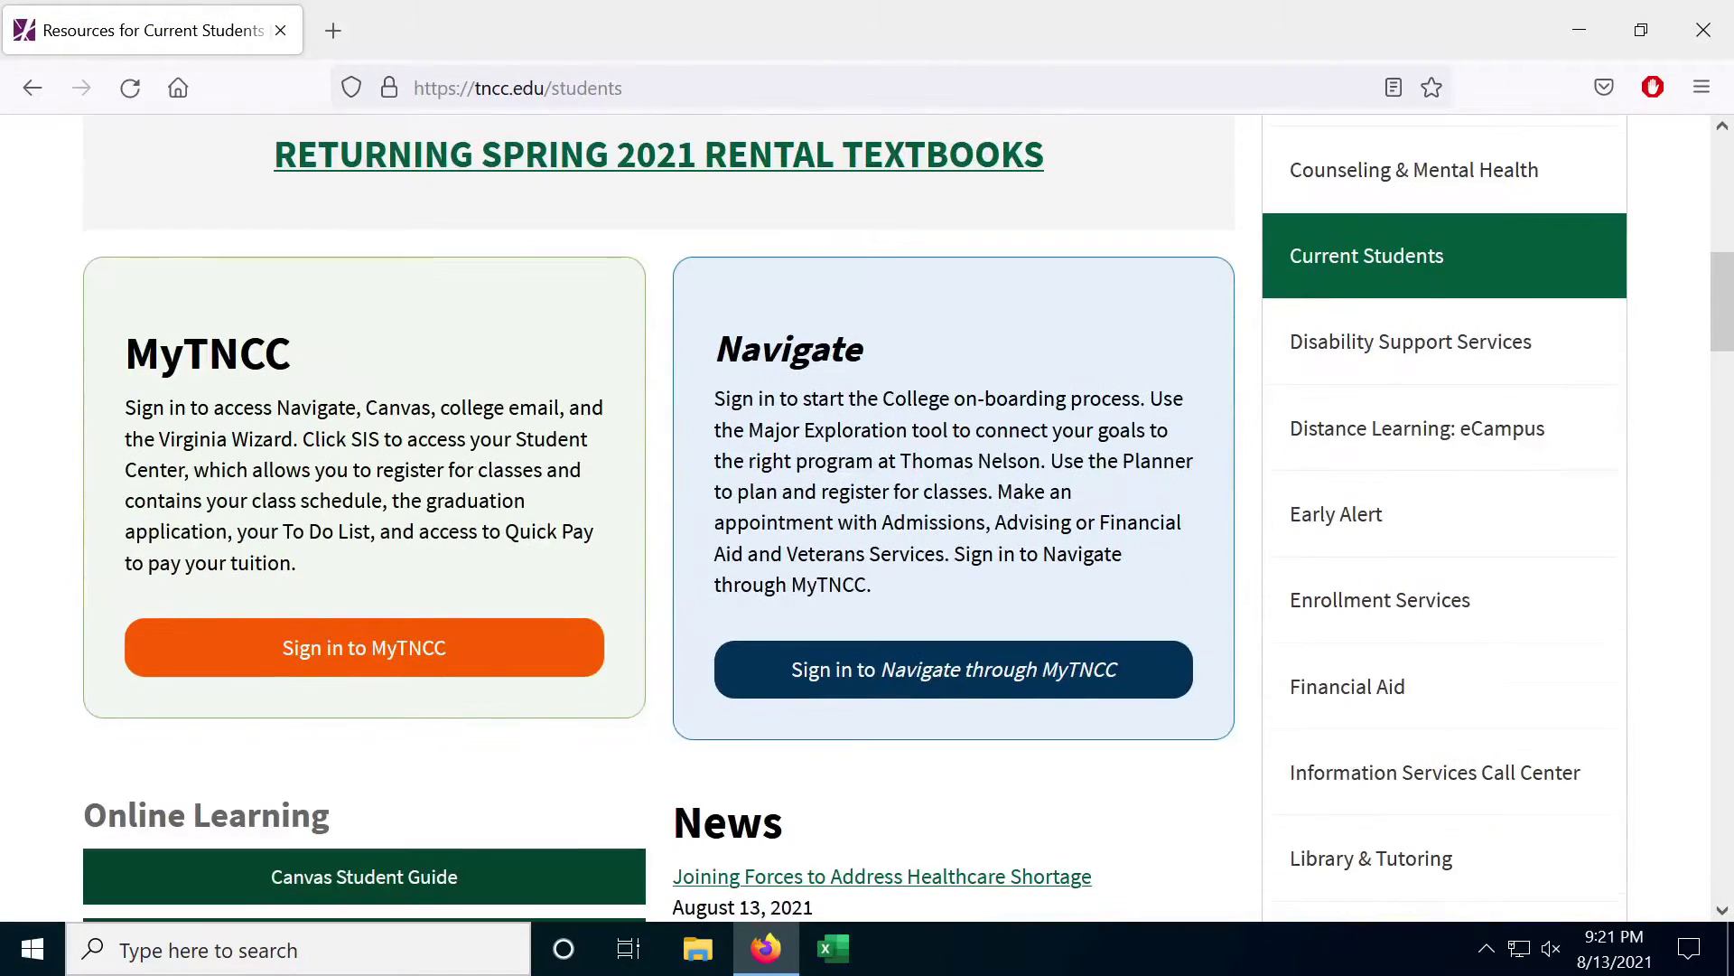
# - Sign in to MyTNCC through myVCCS login with the student username
pyautogui.click(341, 650)
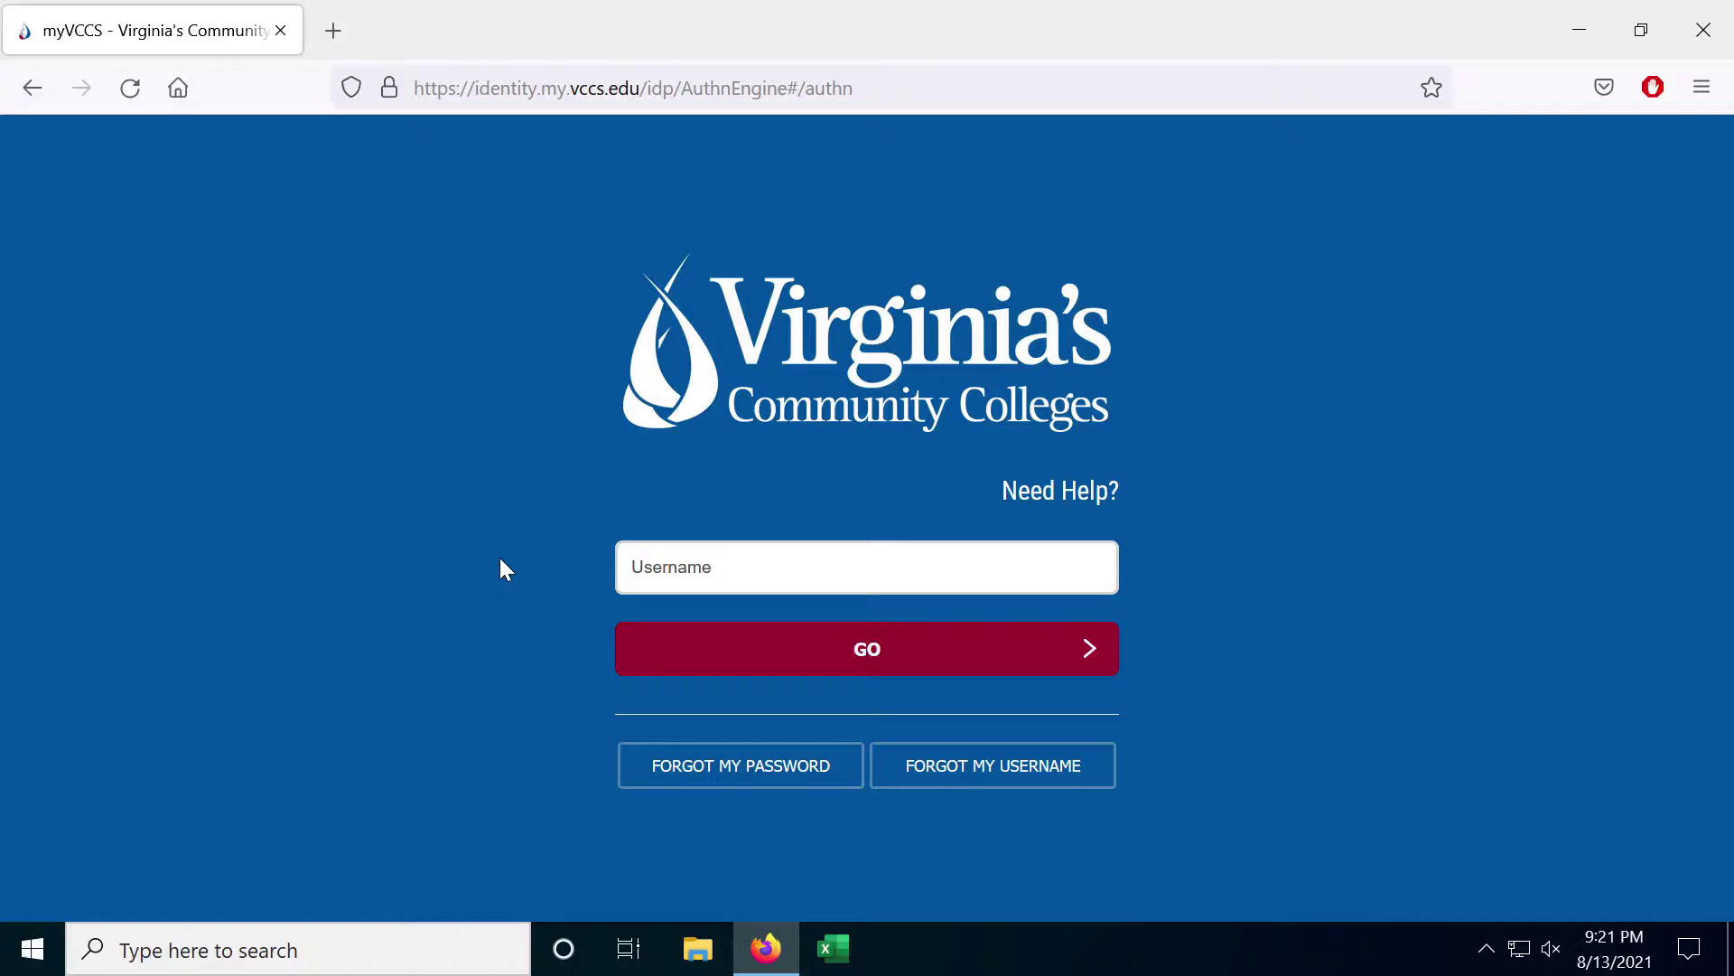
pyautogui.click(739, 560)
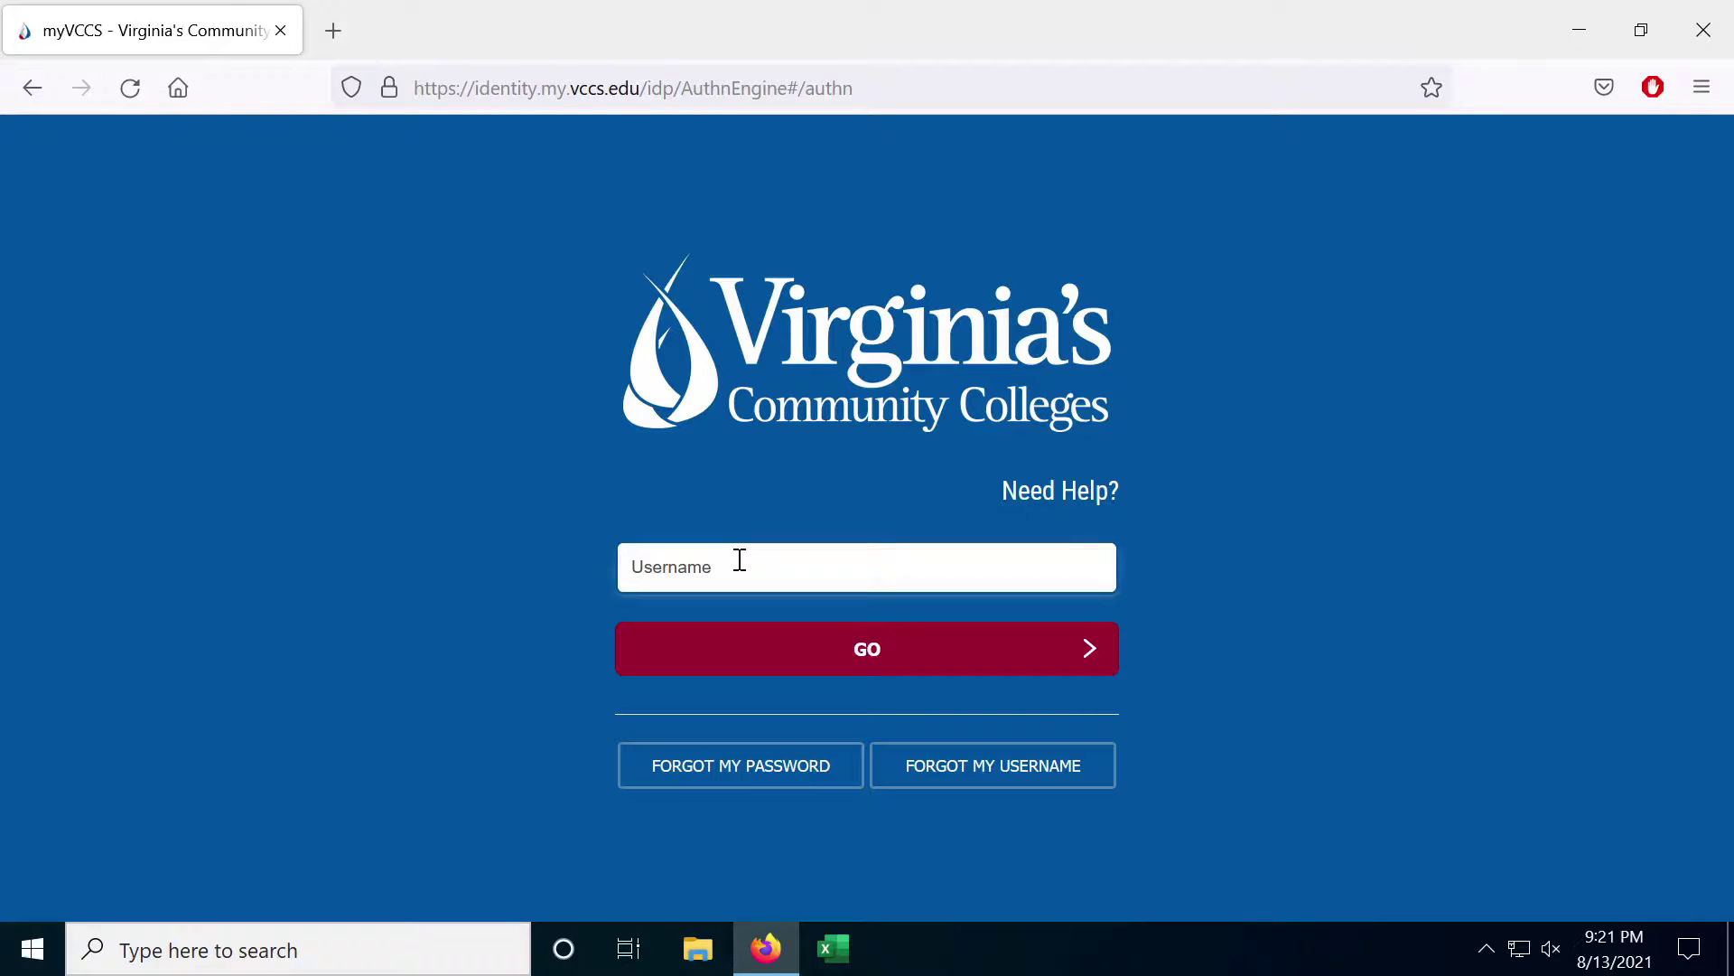
pyautogui.write('vtap')
pyautogui.press('Return')
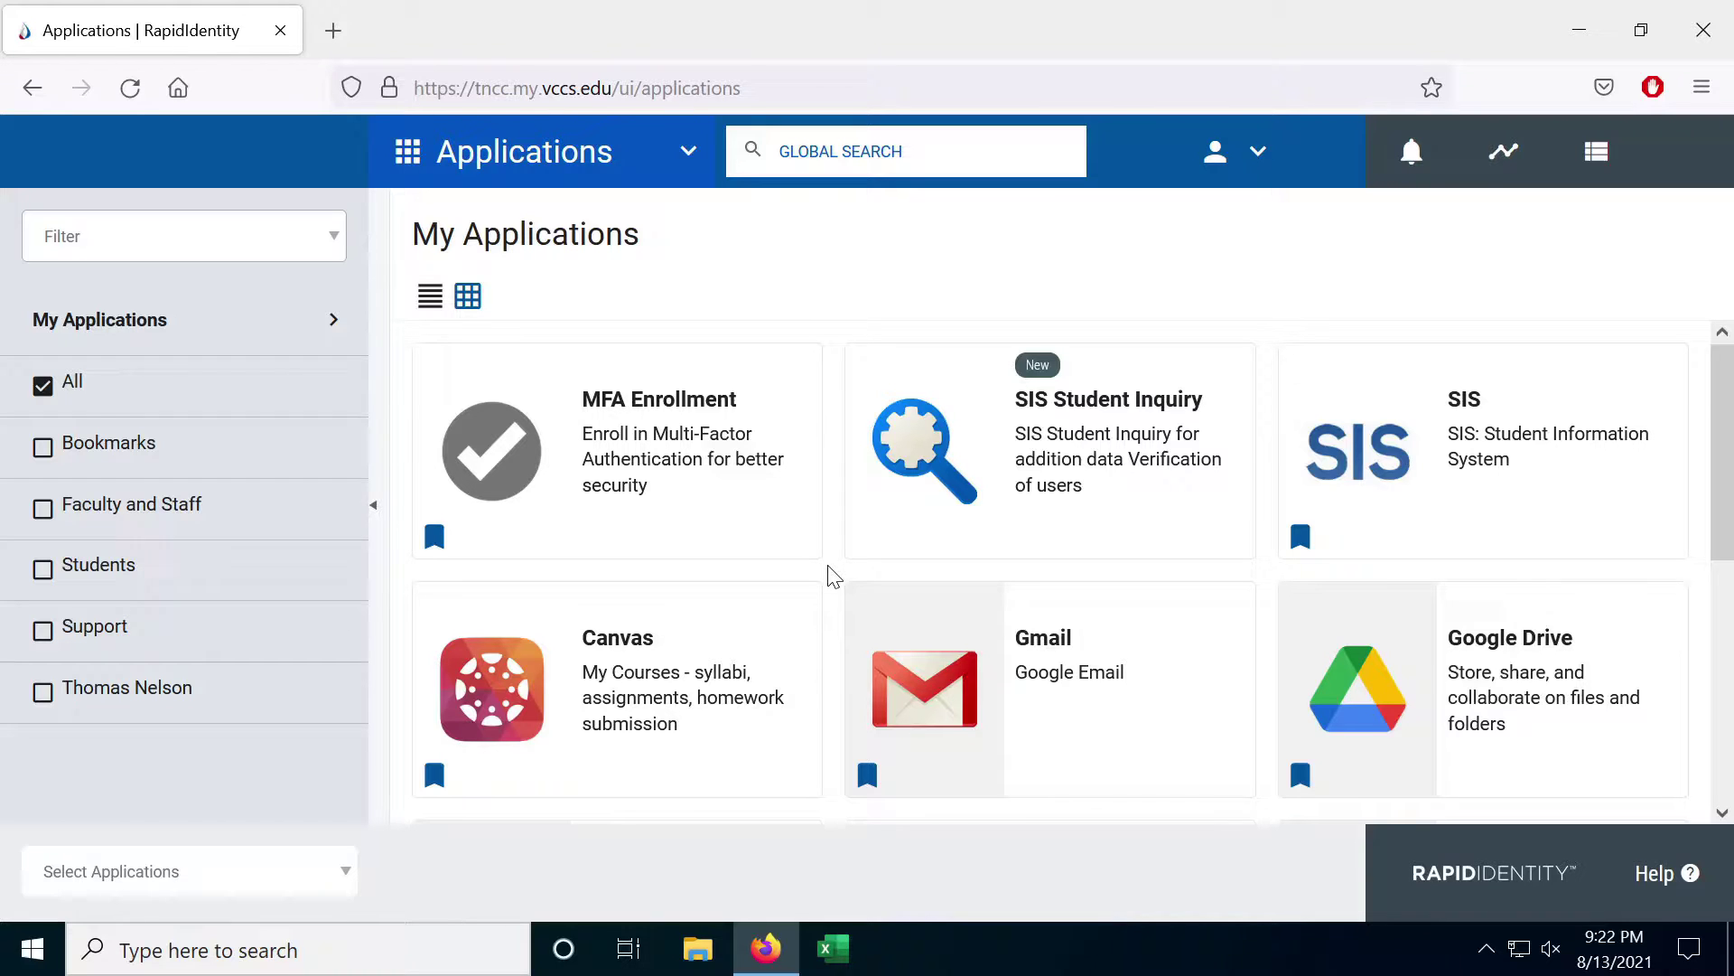
# - Bring up the myVCCS Support MFA Setup page listing Push, TOTP, FIDO Key and SMS options
pyautogui.moveTo(701, 519)
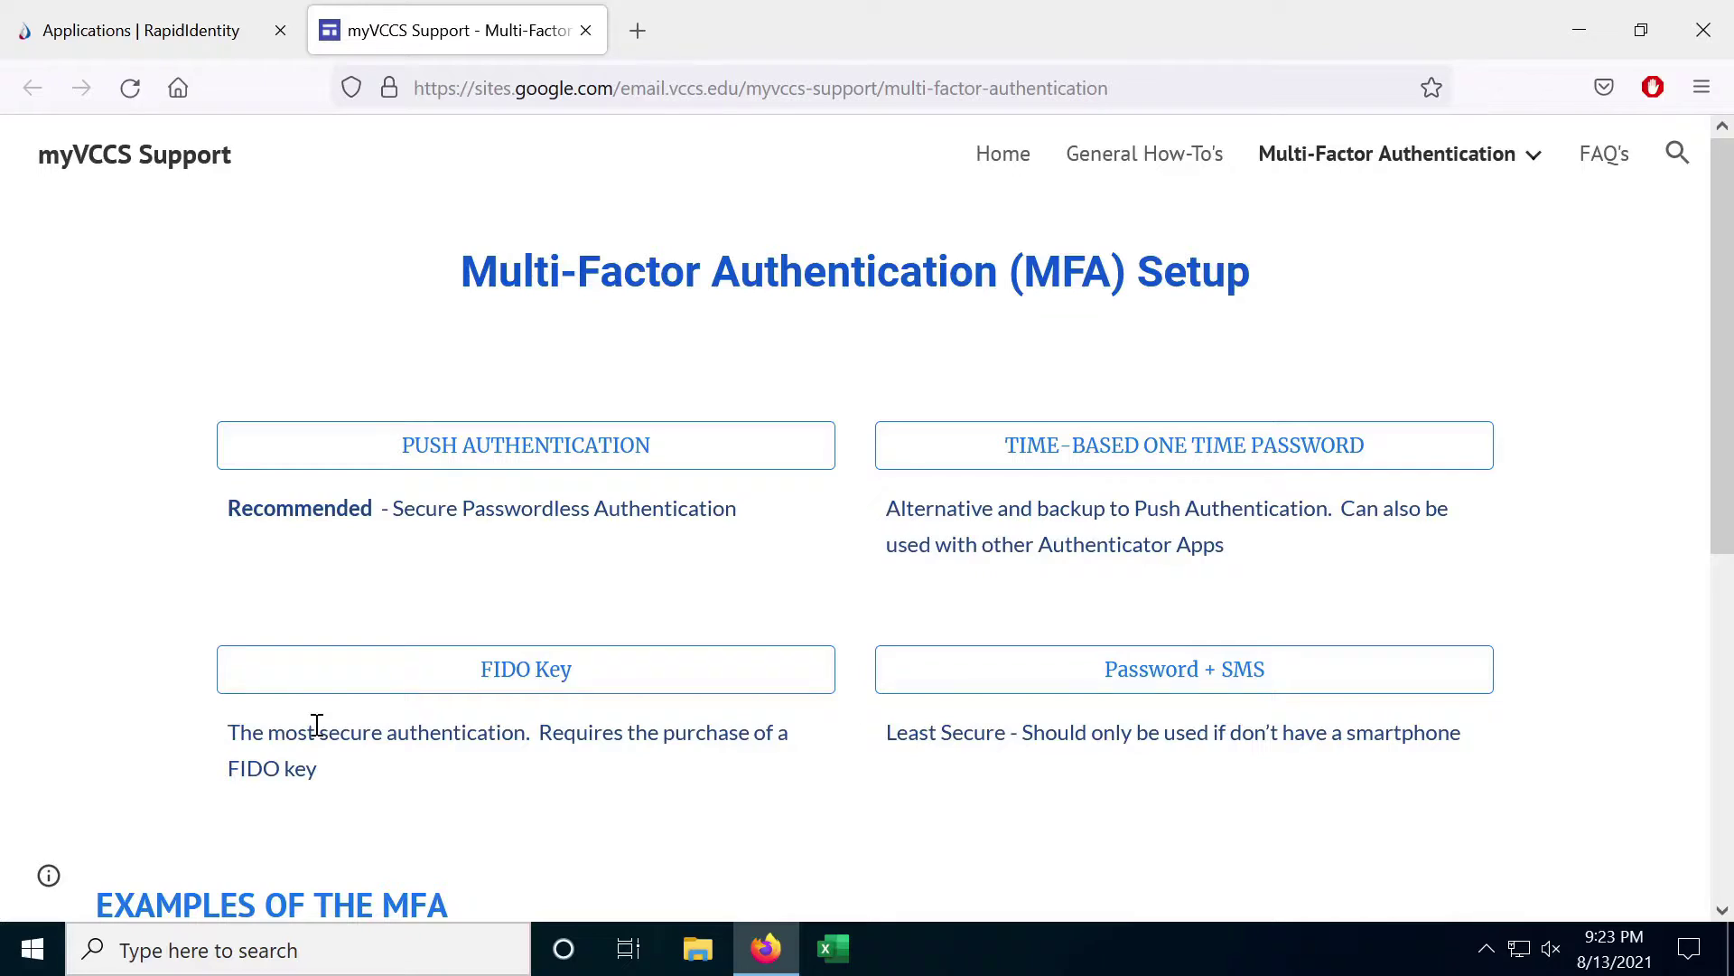
pyautogui.moveTo(227, 732); pyautogui.dragTo(361, 782)
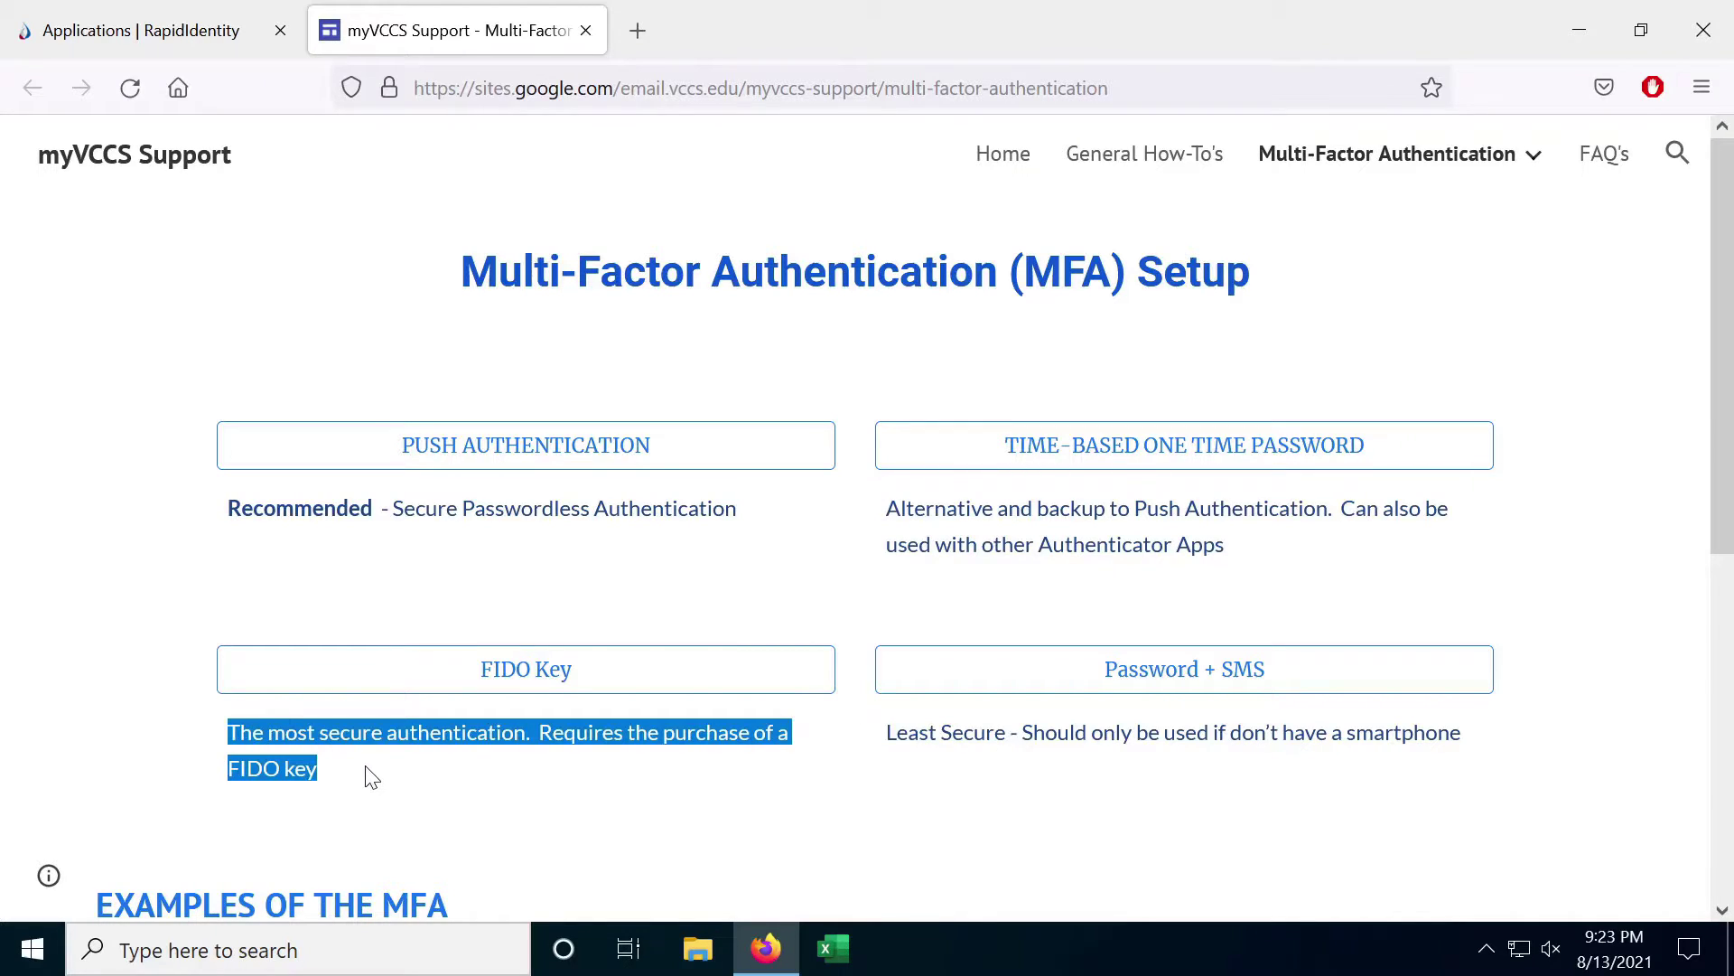
pyautogui.click(371, 777)
pyautogui.moveTo(885, 734); pyautogui.dragTo(1542, 755)
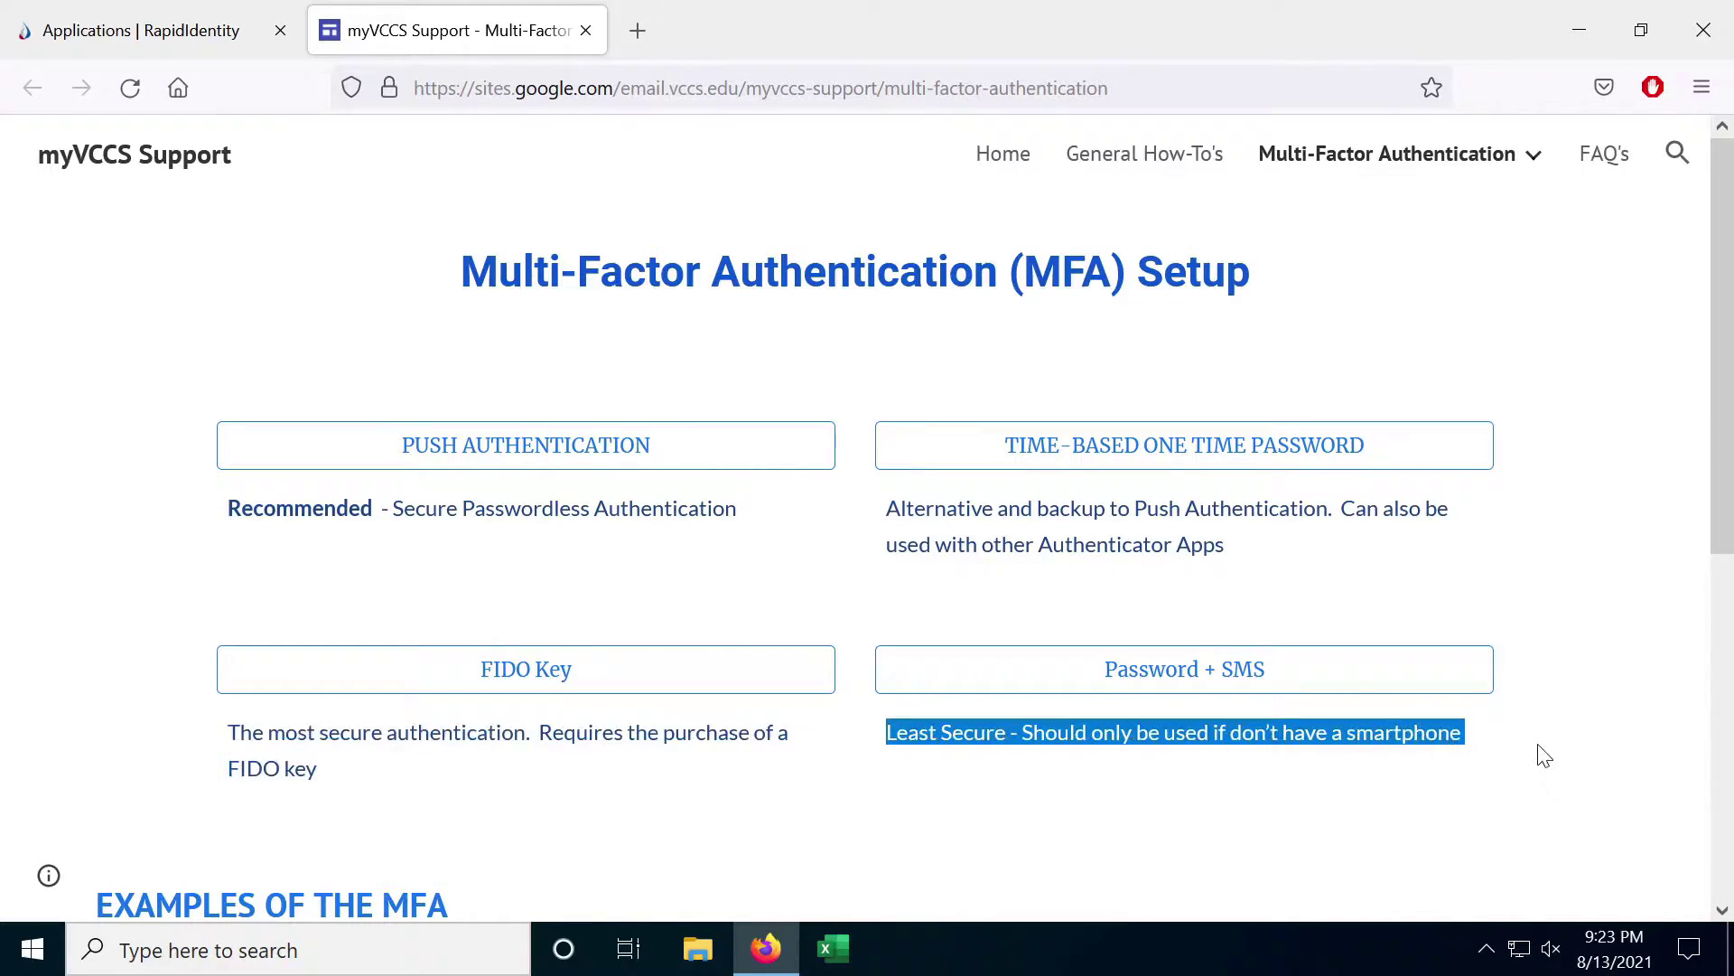
pyautogui.click(808, 555)
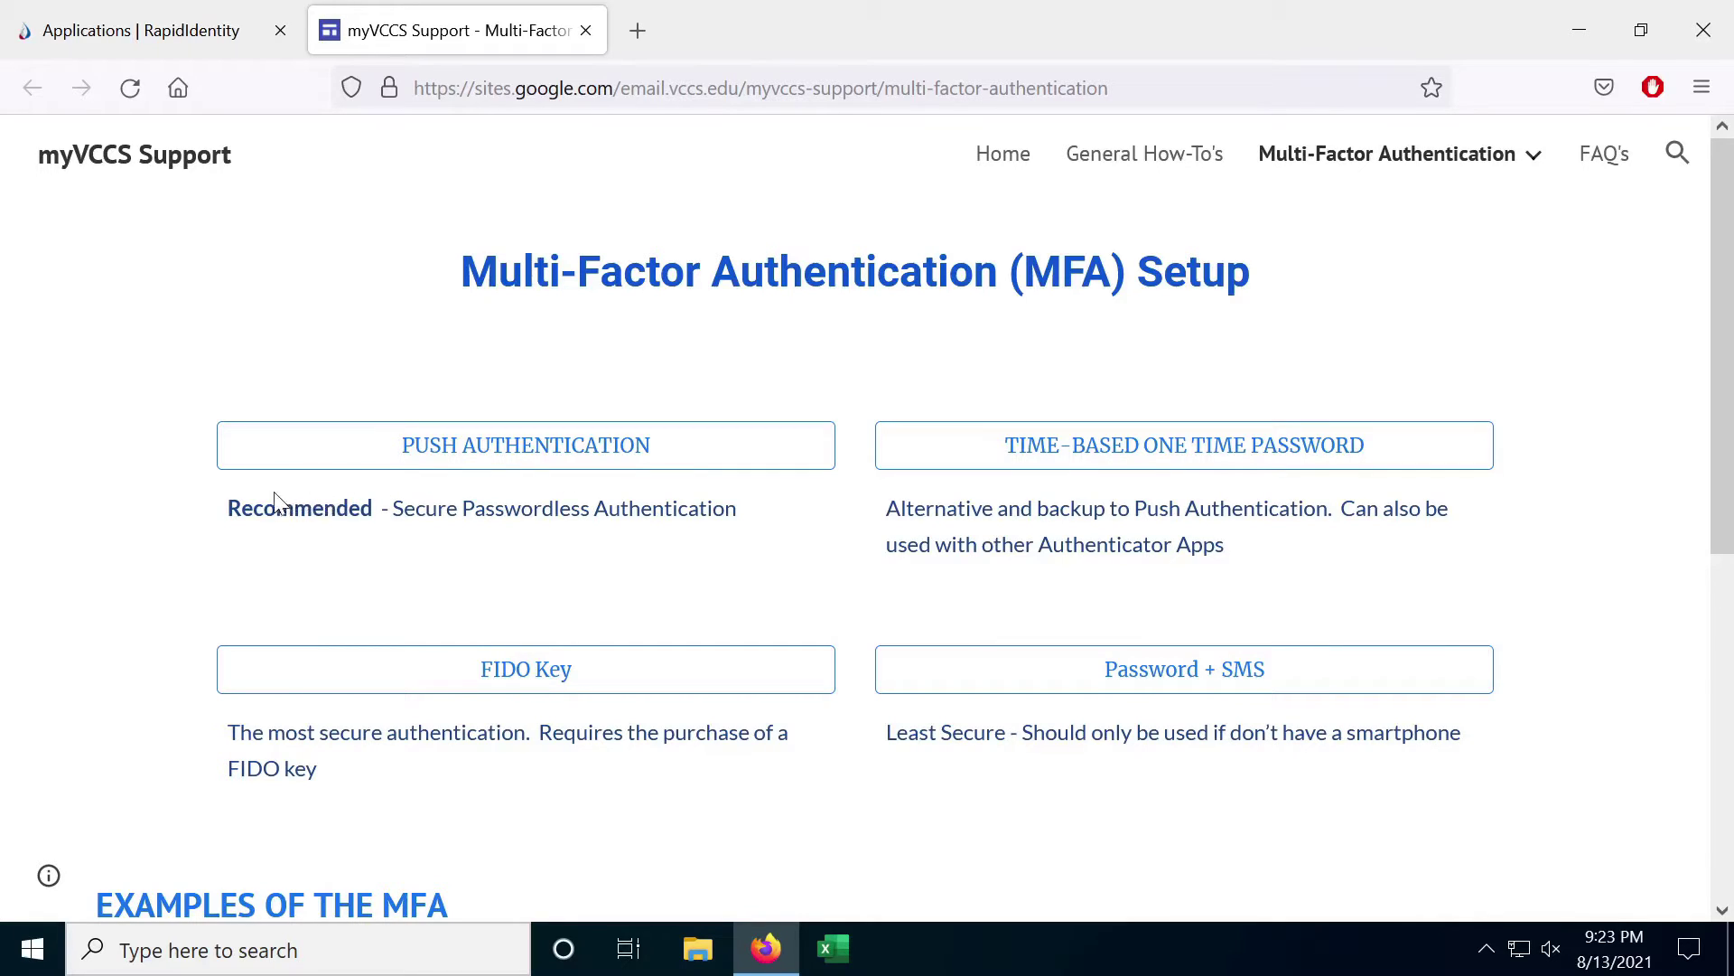
pyautogui.moveTo(225, 513); pyautogui.dragTo(1471, 538)
pyautogui.click(1452, 539)
pyautogui.moveTo(887, 732); pyautogui.dragTo(1478, 749)
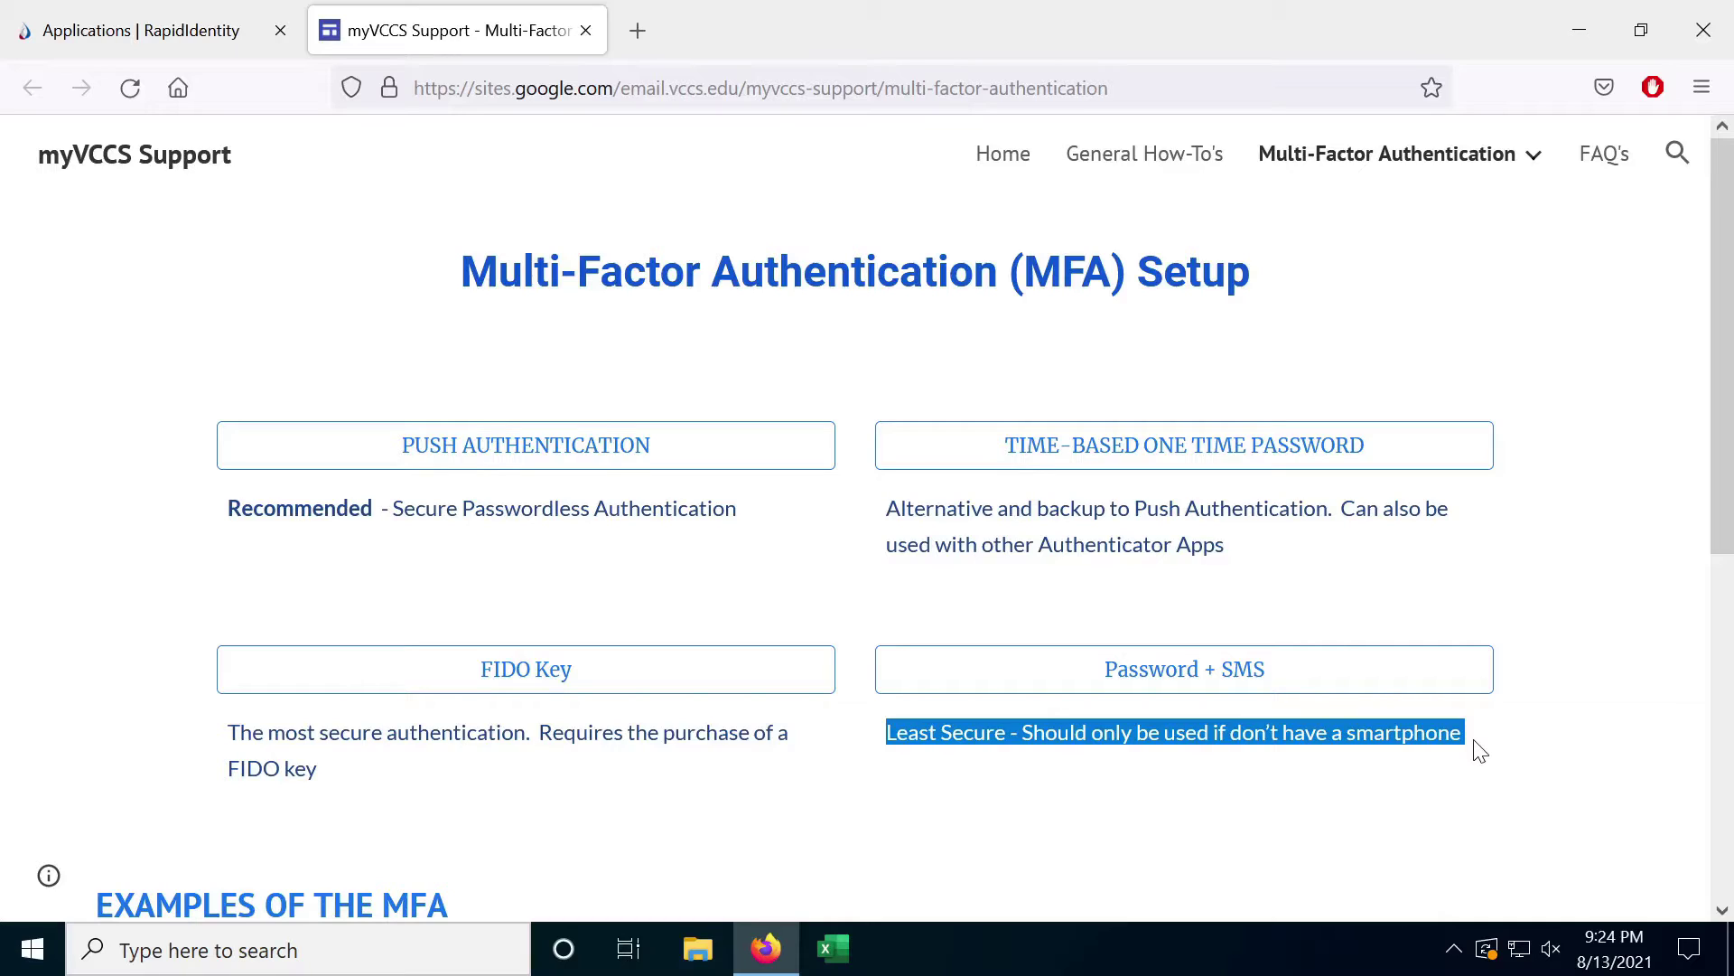
pyautogui.click(1053, 757)
pyautogui.moveTo(905, 736); pyautogui.dragTo(1536, 755)
pyautogui.click(1537, 757)
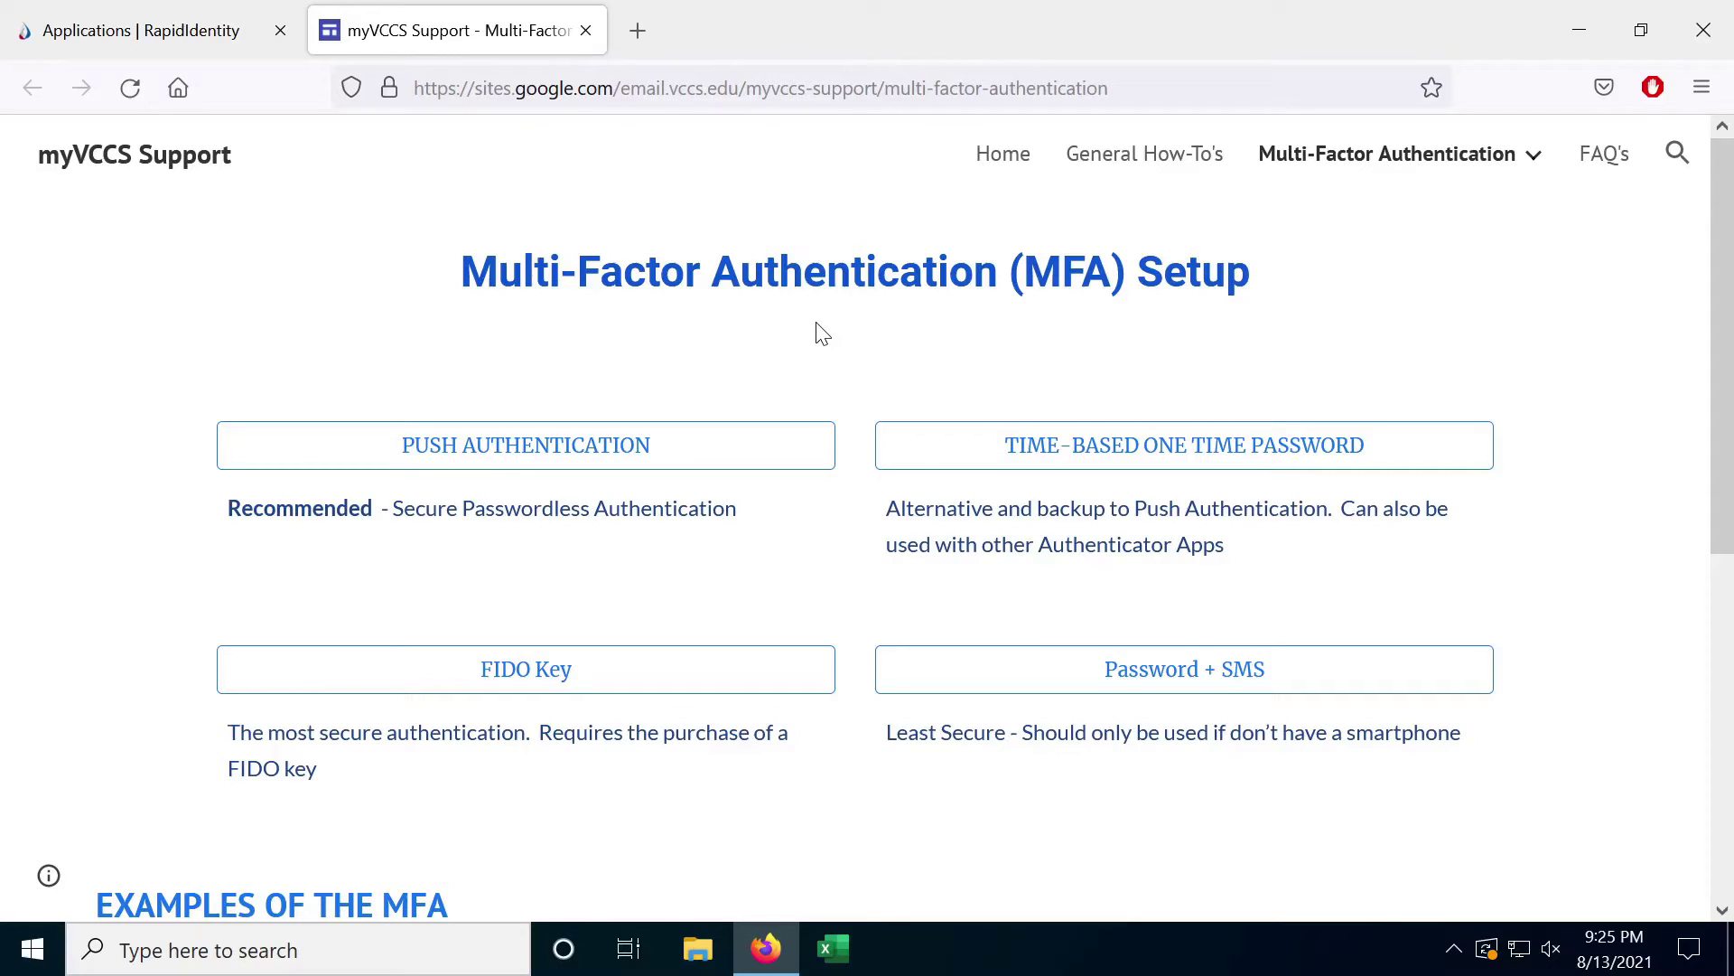
pyautogui.scroll(-5, 822, 334)
pyautogui.scroll(5, 822, 334)
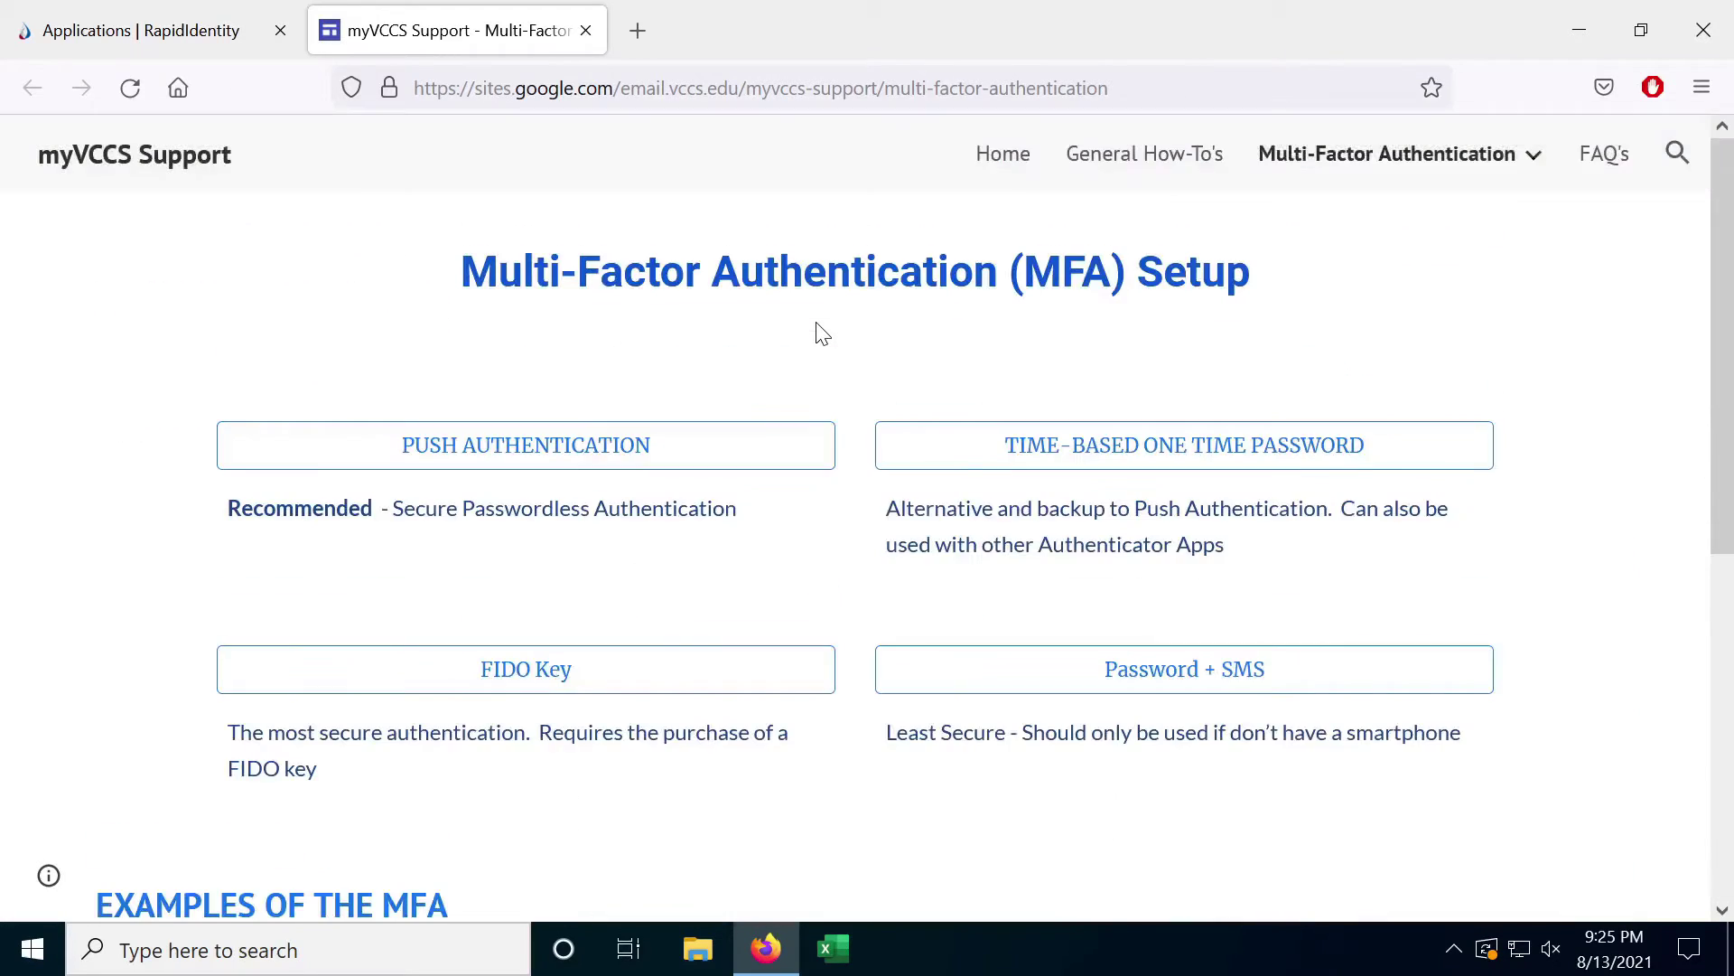
# - Close the myVCCS Support tab and briefly open and dismiss the user profile dropdown
pyautogui.click(585, 30)
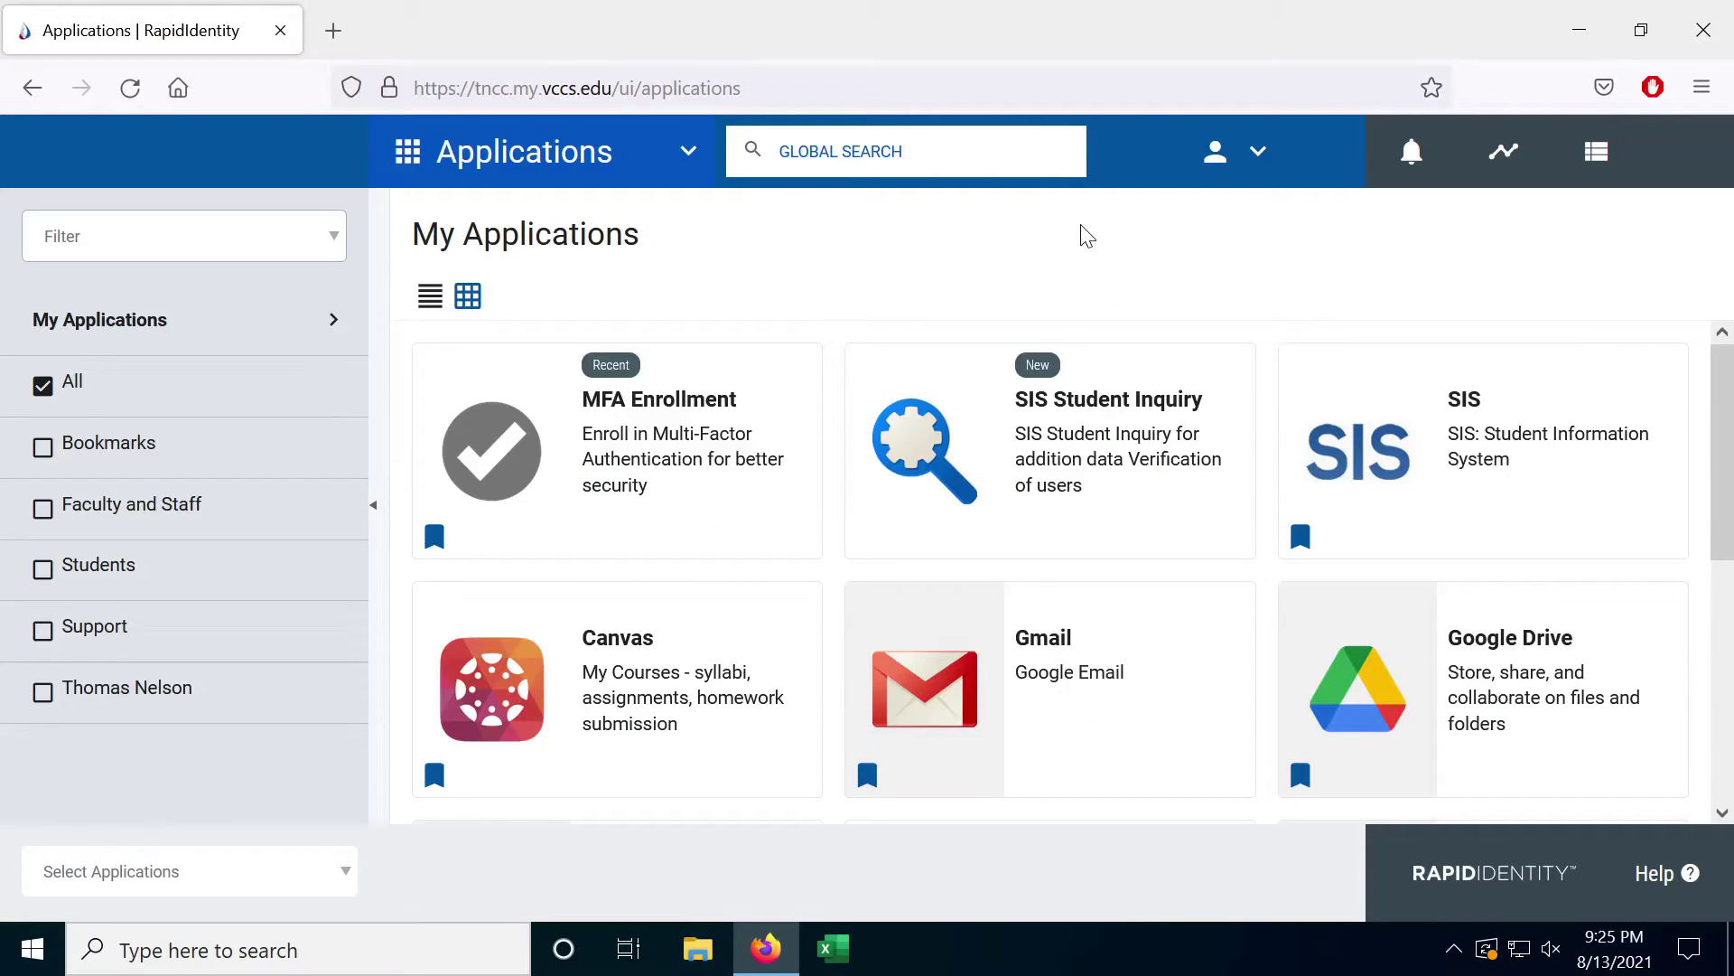
pyautogui.click(1261, 151)
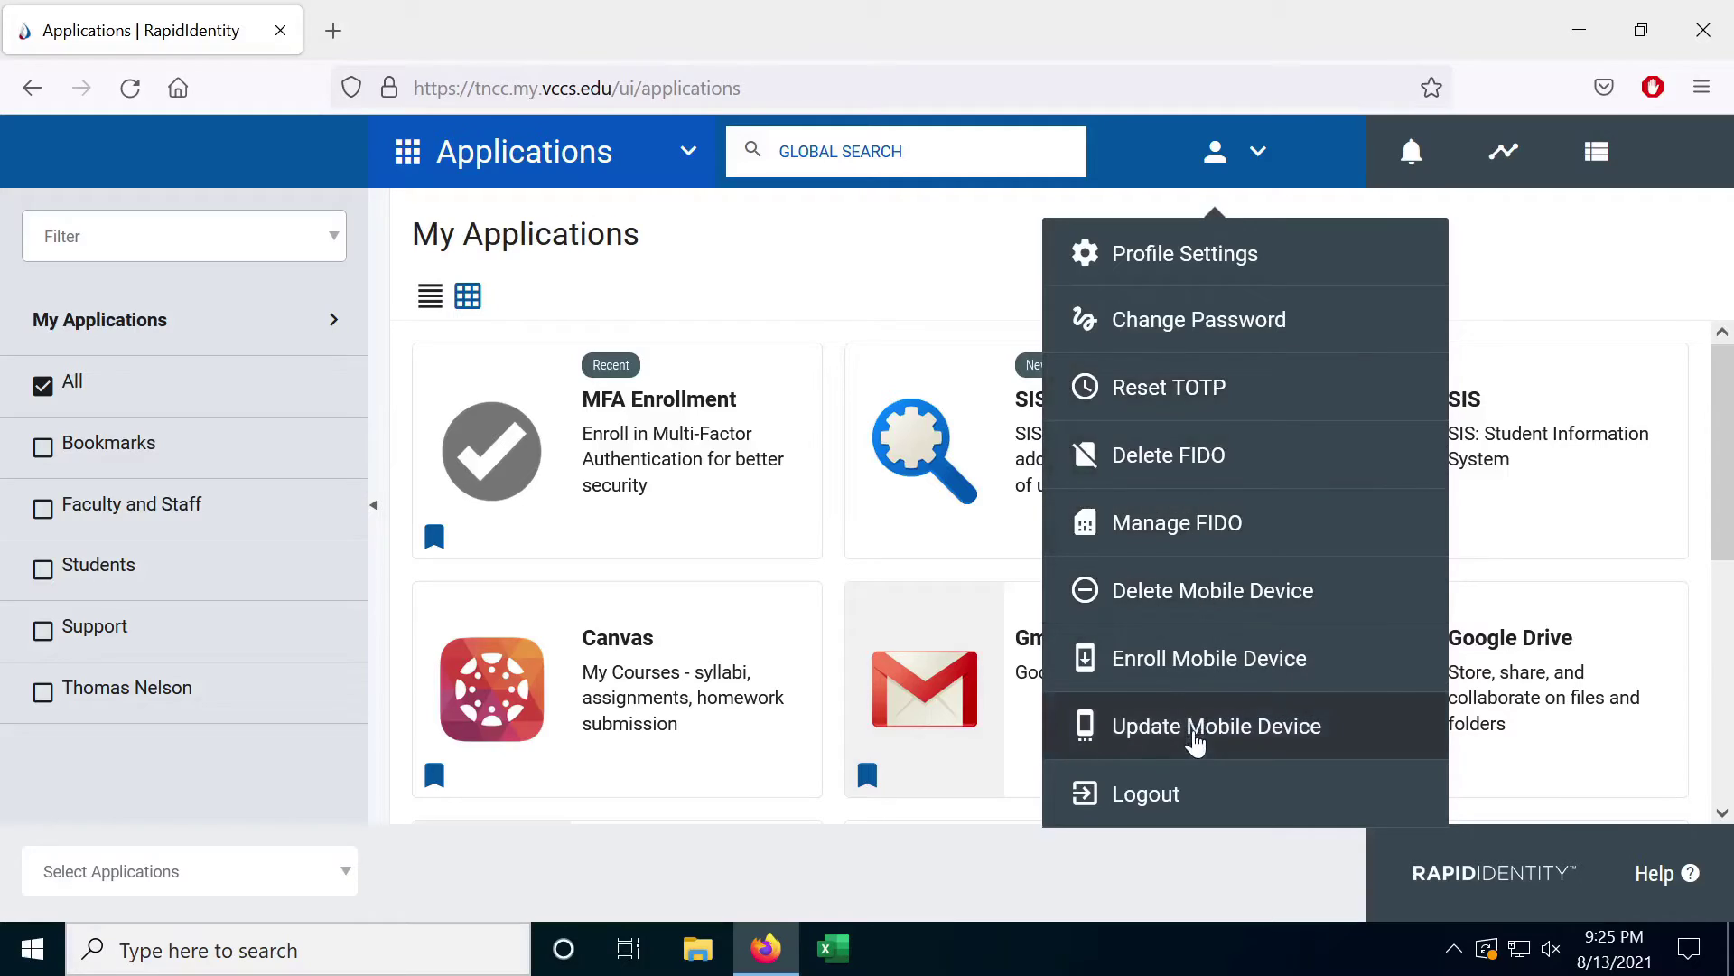
pyautogui.click(786, 262)
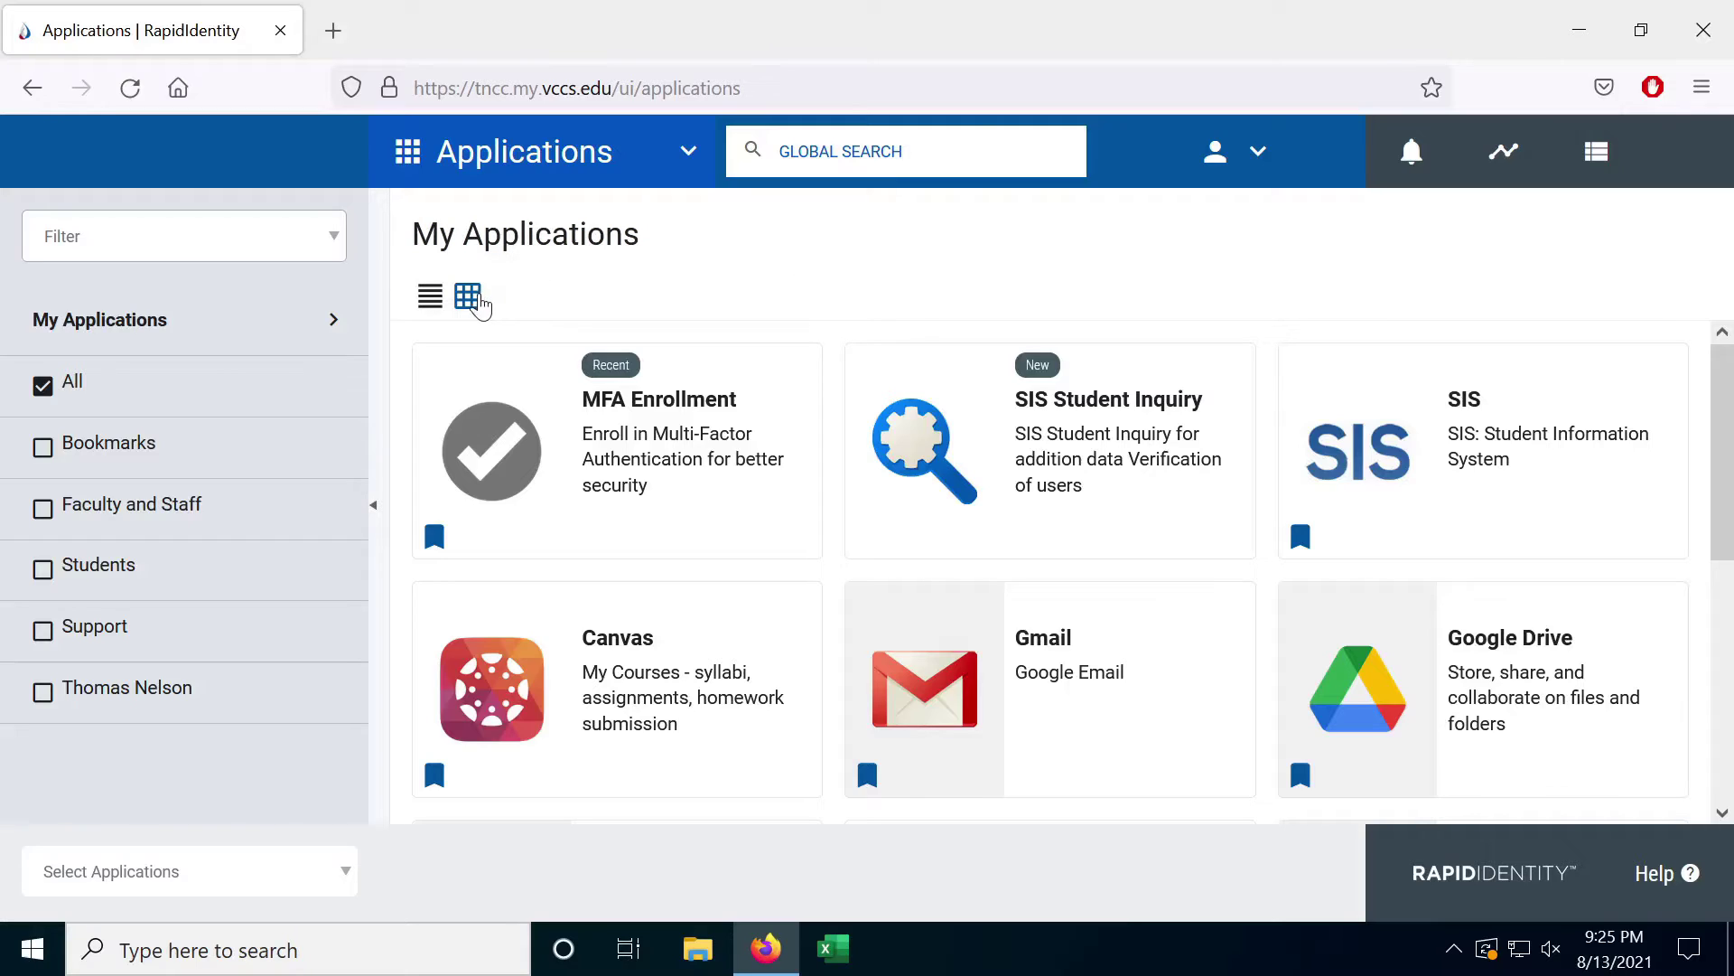
# - Switch the applications to table view and back to tiles, then show the profile dropdown
pyautogui.click(430, 296)
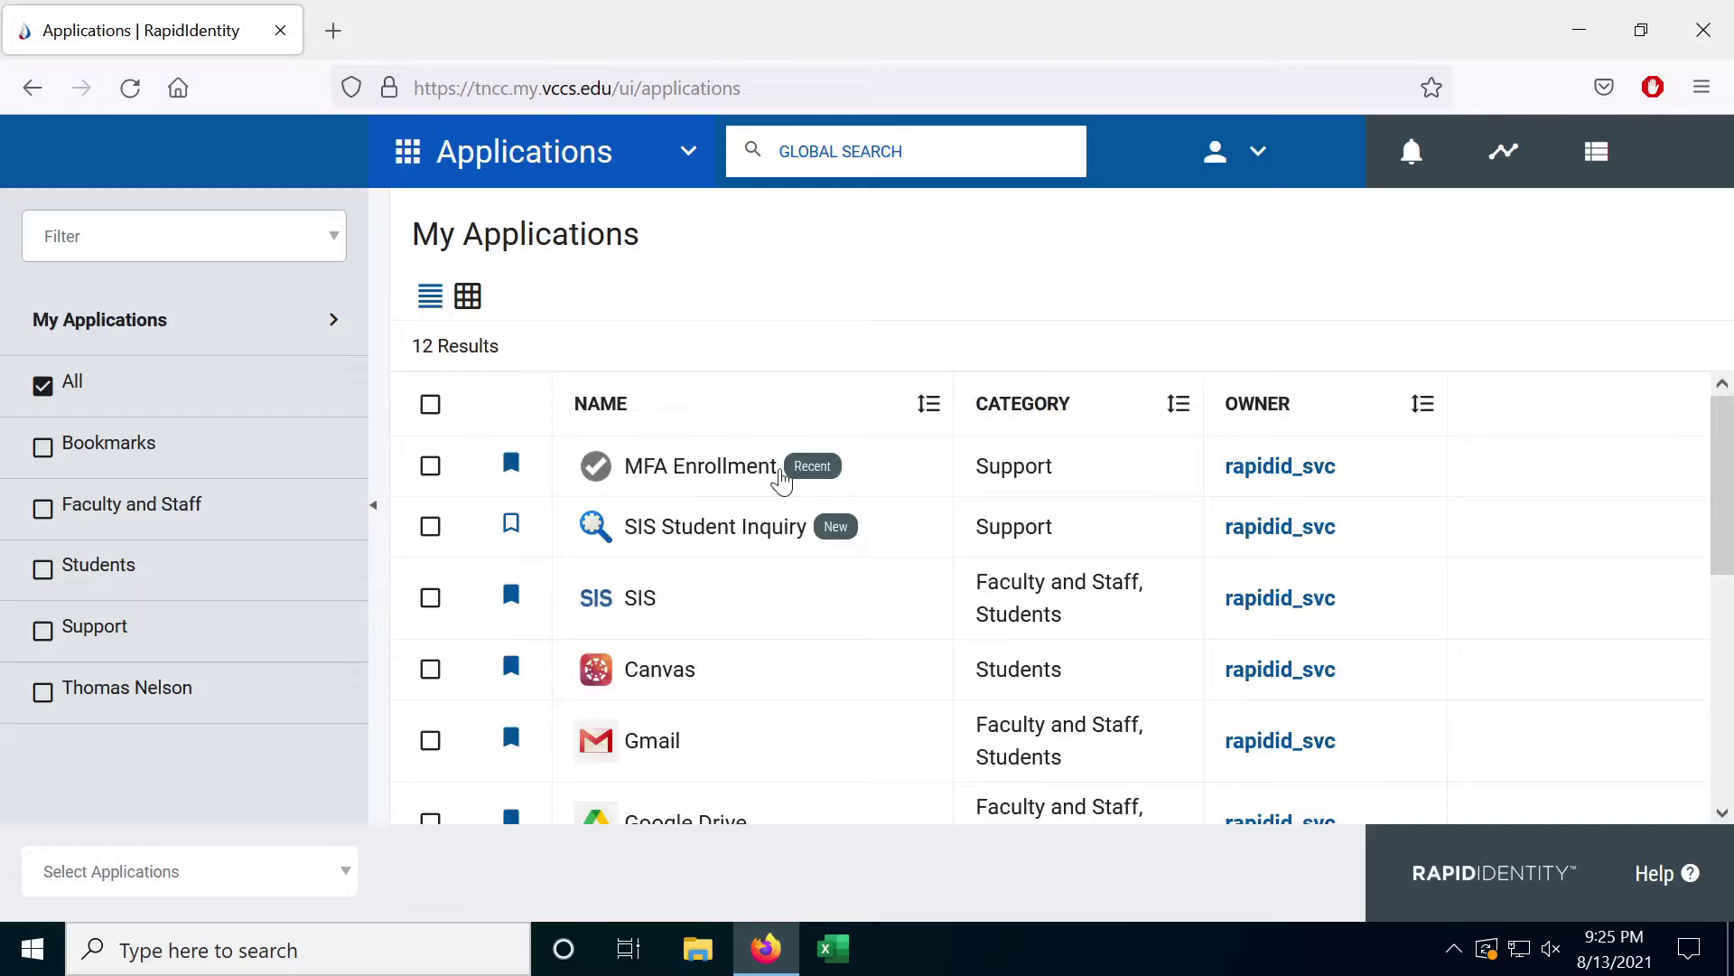
pyautogui.scroll(-5, 796, 614)
pyautogui.scroll(5, 794, 631)
pyautogui.click(468, 300)
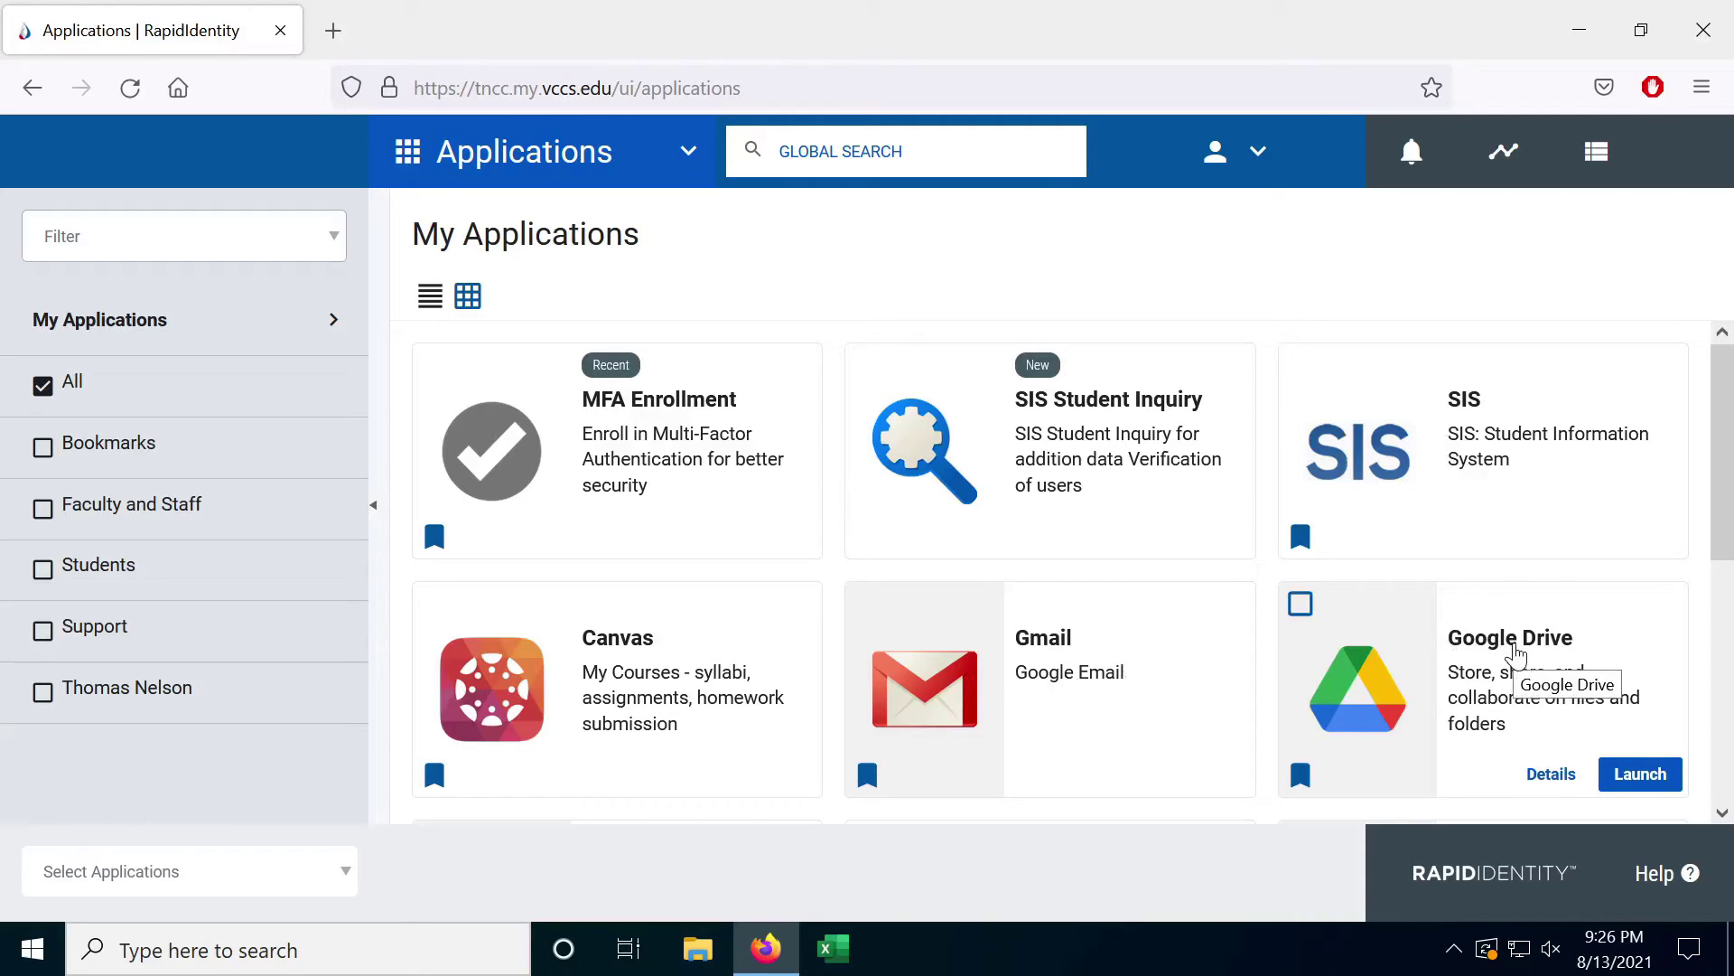
pyautogui.click(1263, 156)
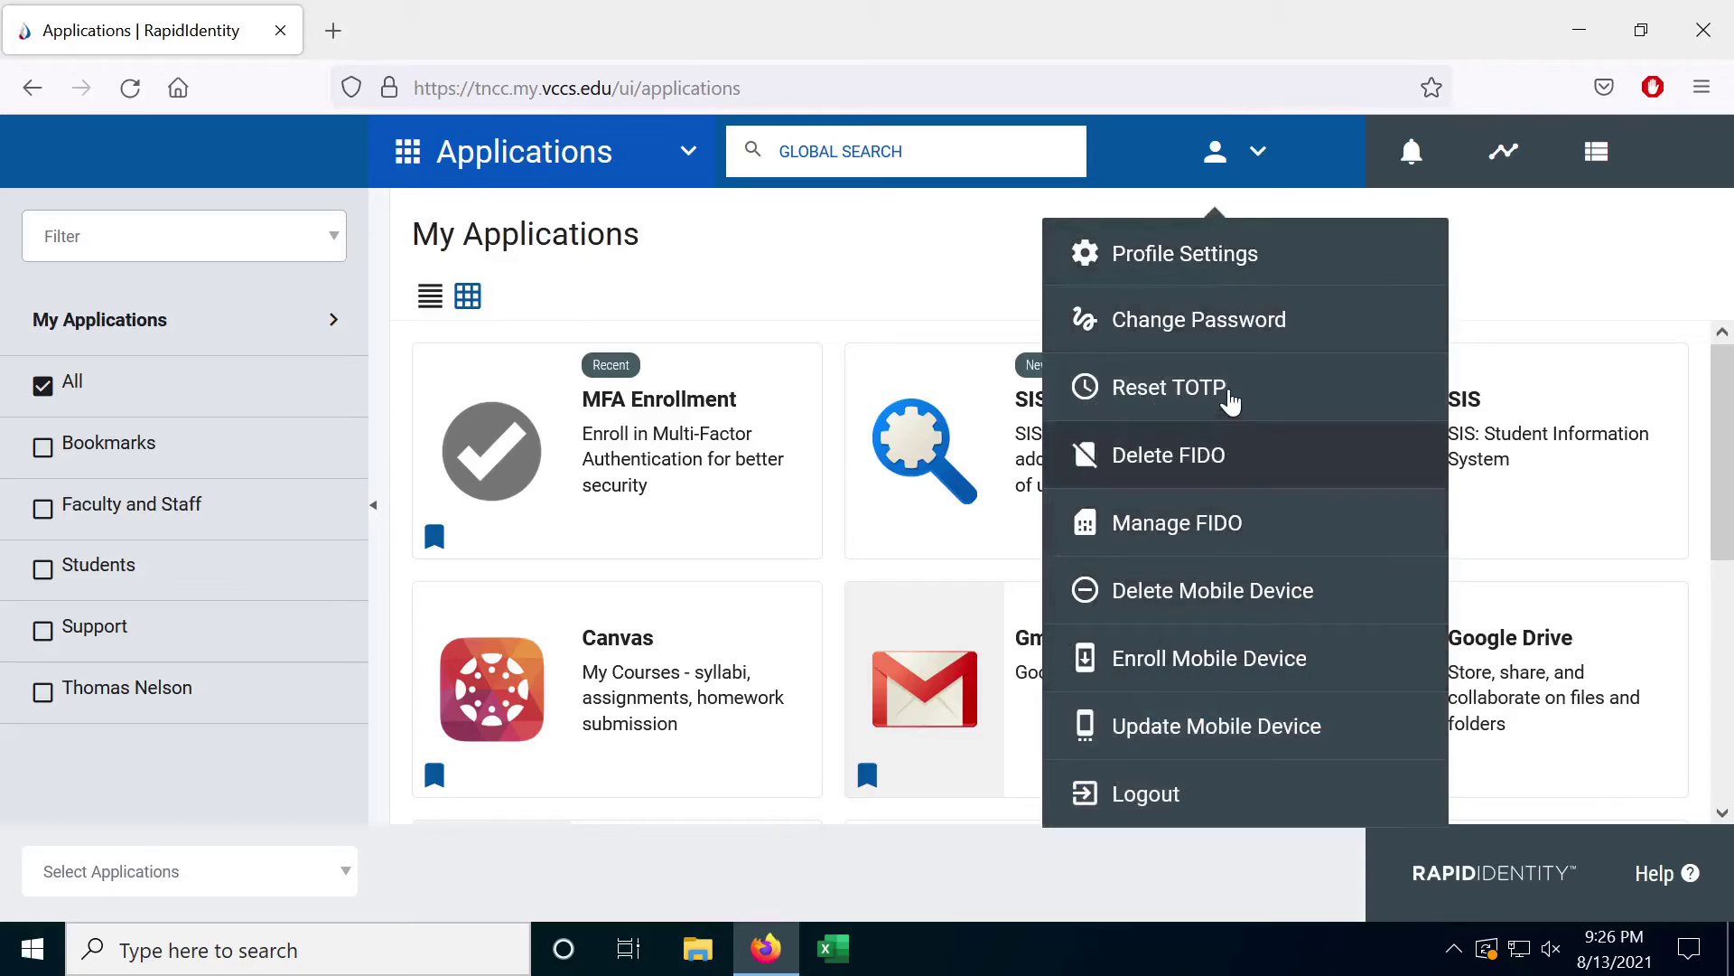
# - Dismiss the profile dropdown and open the empty Alerts panel from the bell icon
pyautogui.click(1249, 158)
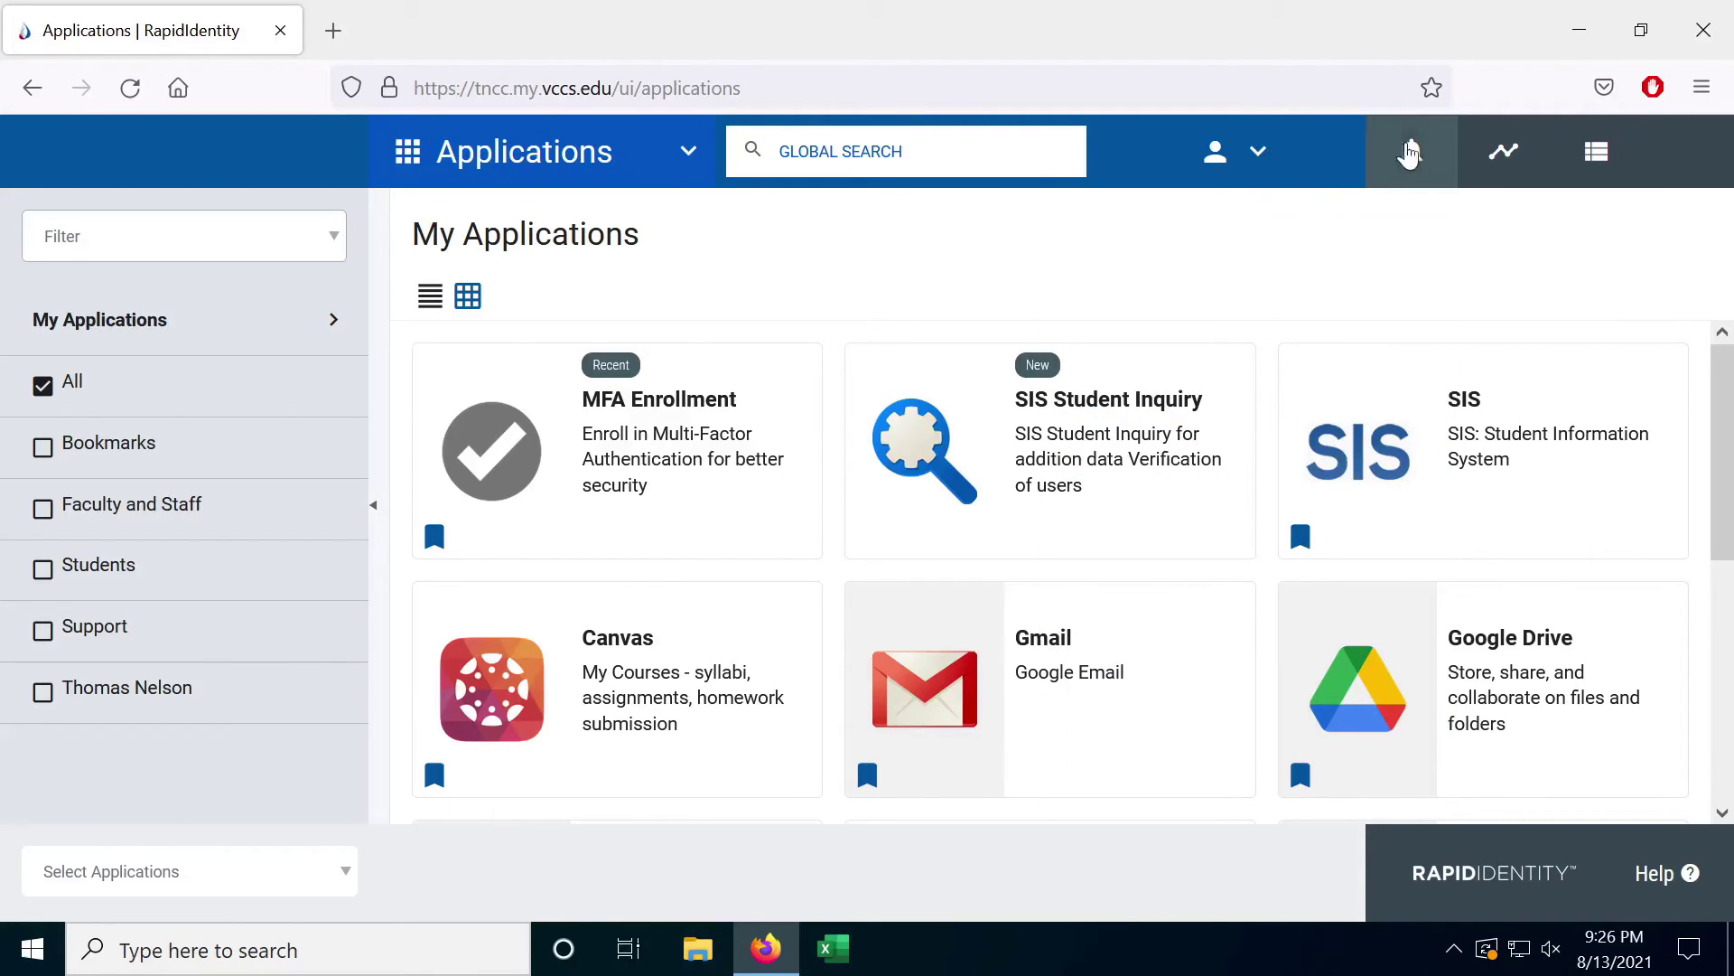
pyautogui.click(1414, 158)
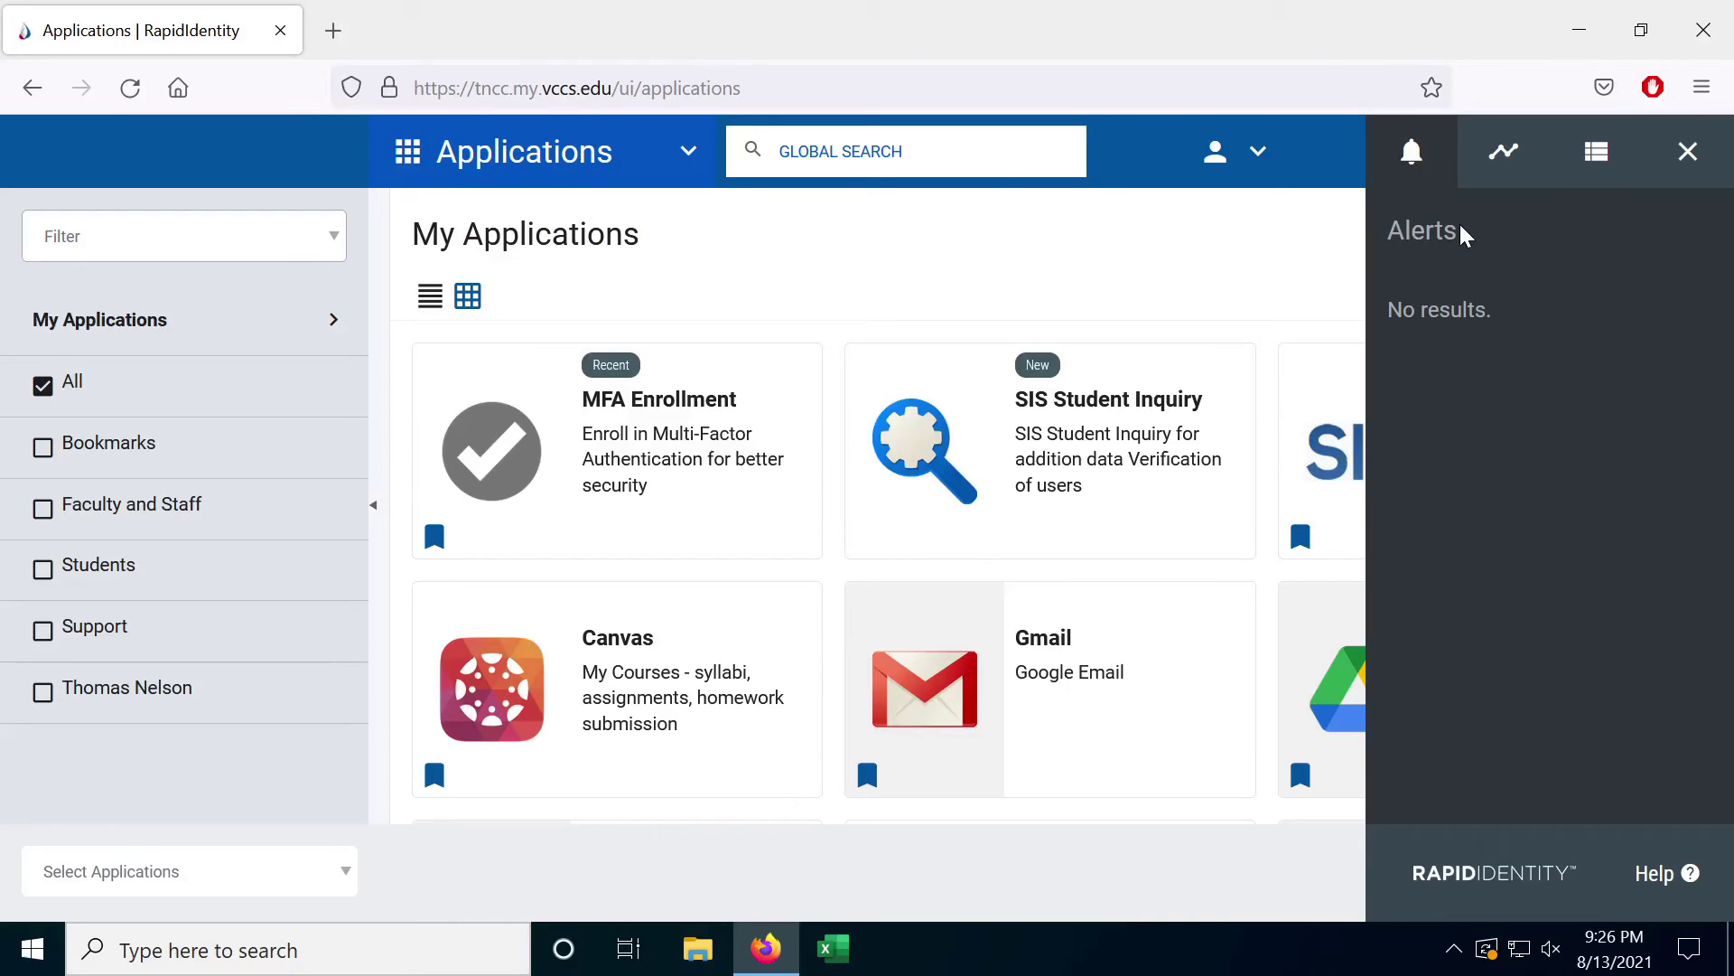